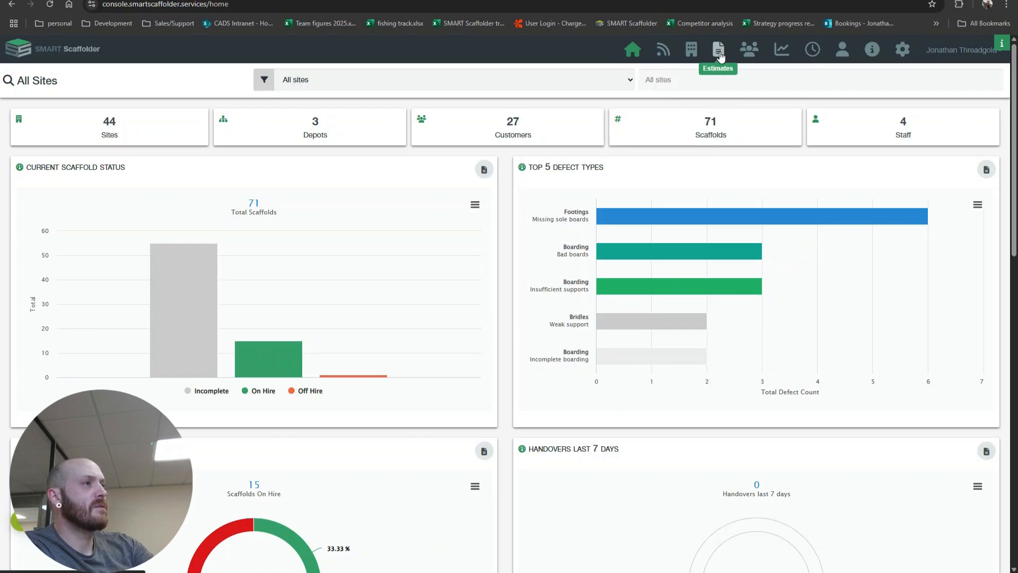
Open the Estimates list and check it against the Projects list in the SMART Scaffolder desktop application
click(719, 53)
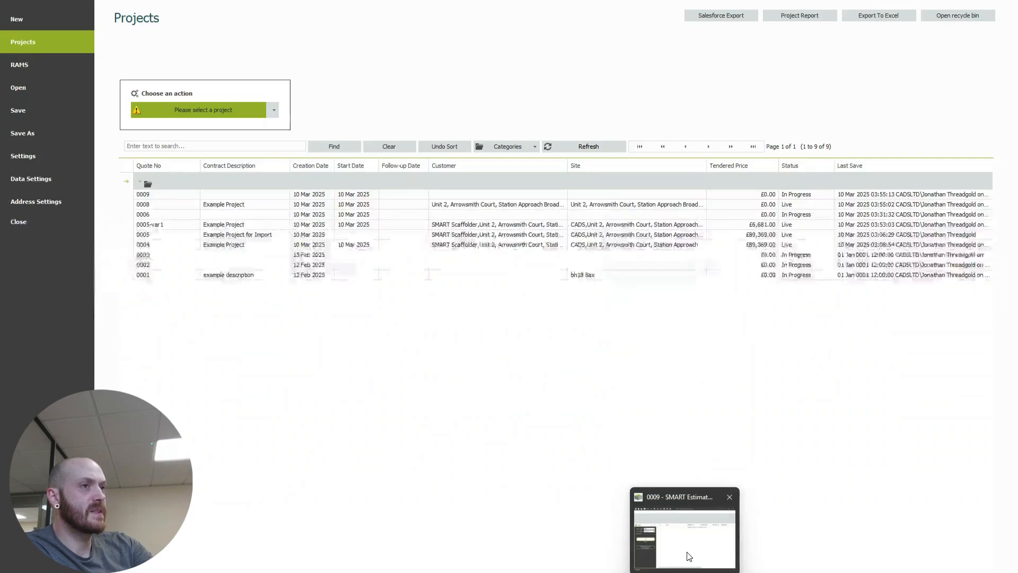
click(688, 557)
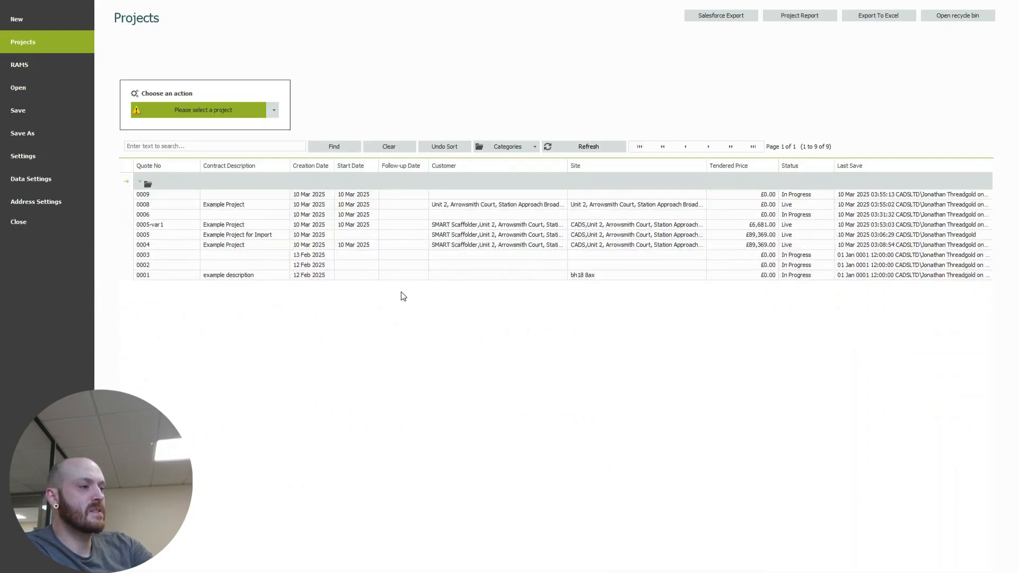
mouse_move(498, 564)
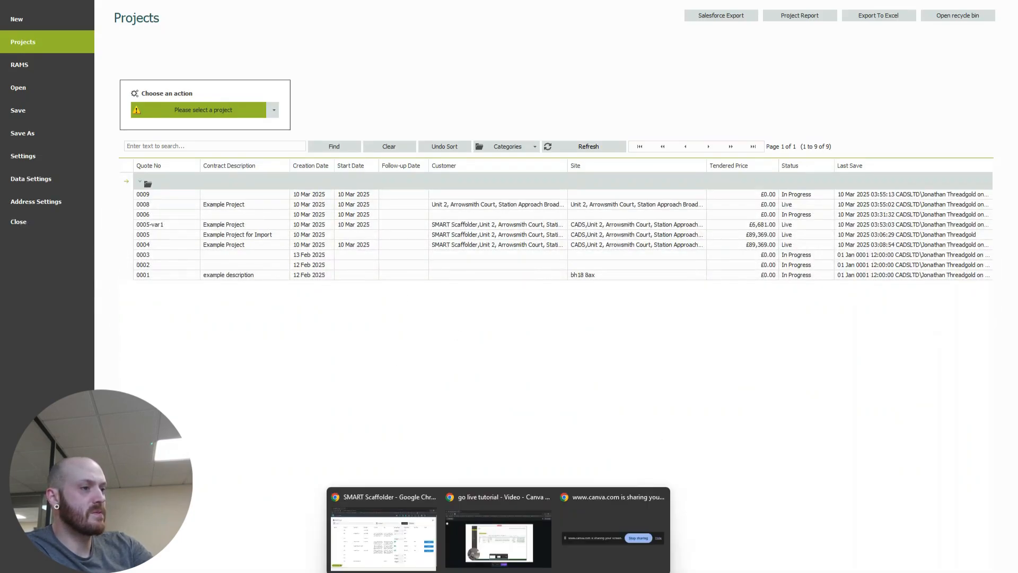
mouse_move(506, 538)
click(418, 537)
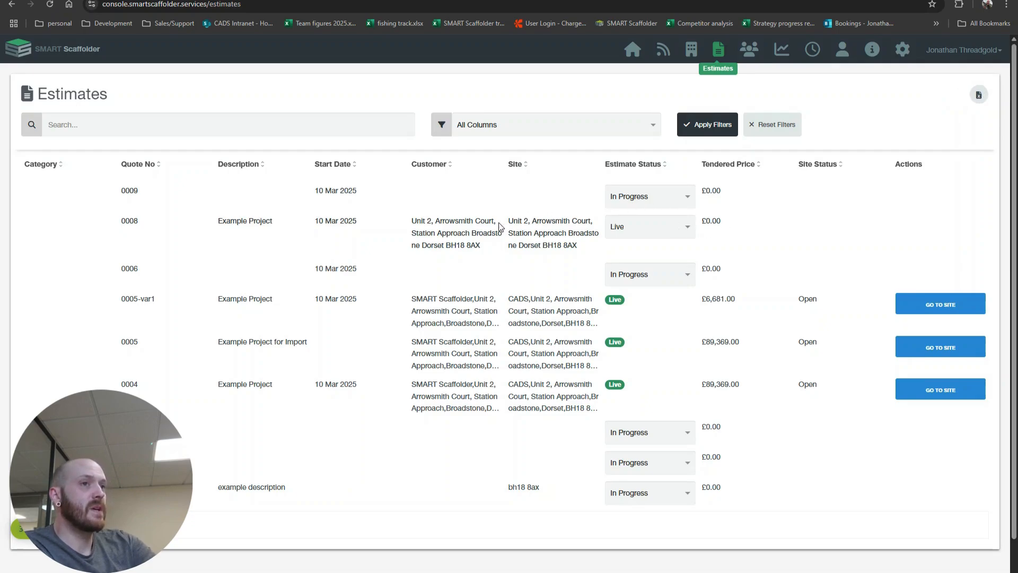
Set the estimate status of quote 0008 to Won and start its import as a site
click(688, 229)
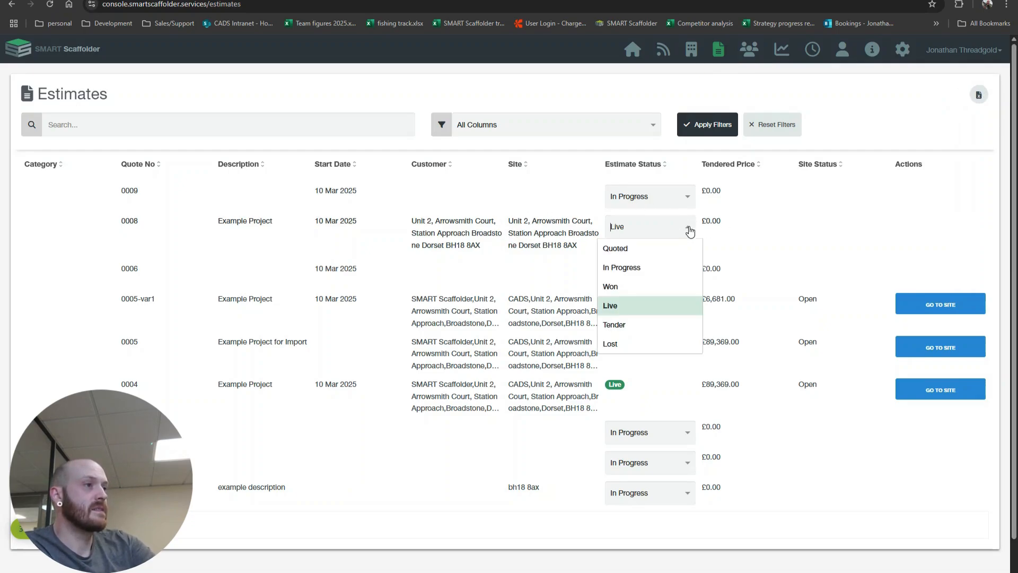
click(644, 289)
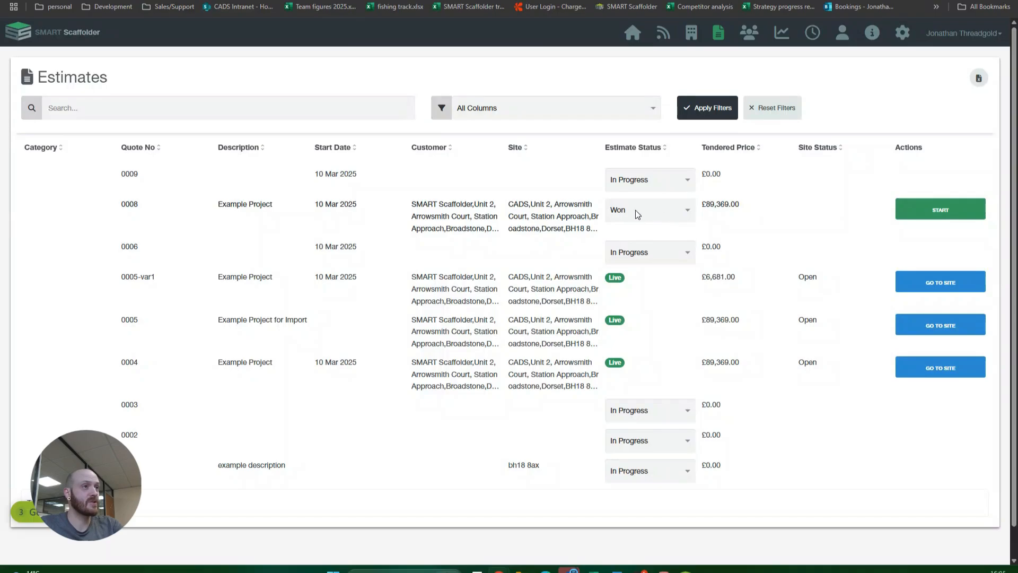
click(935, 215)
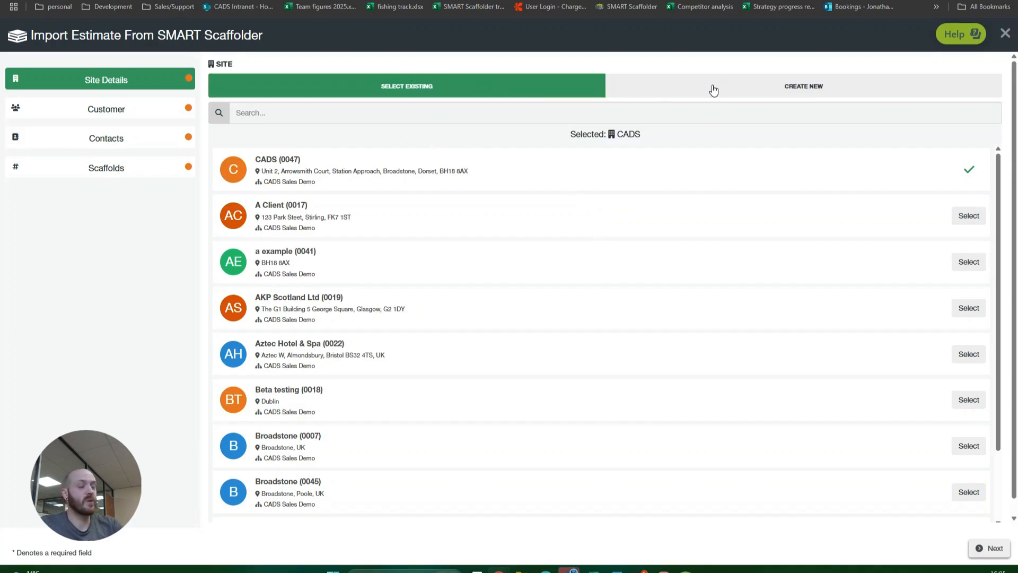
Choose to create a new site from the prefilled CADS details and continue to the customer details
click(711, 90)
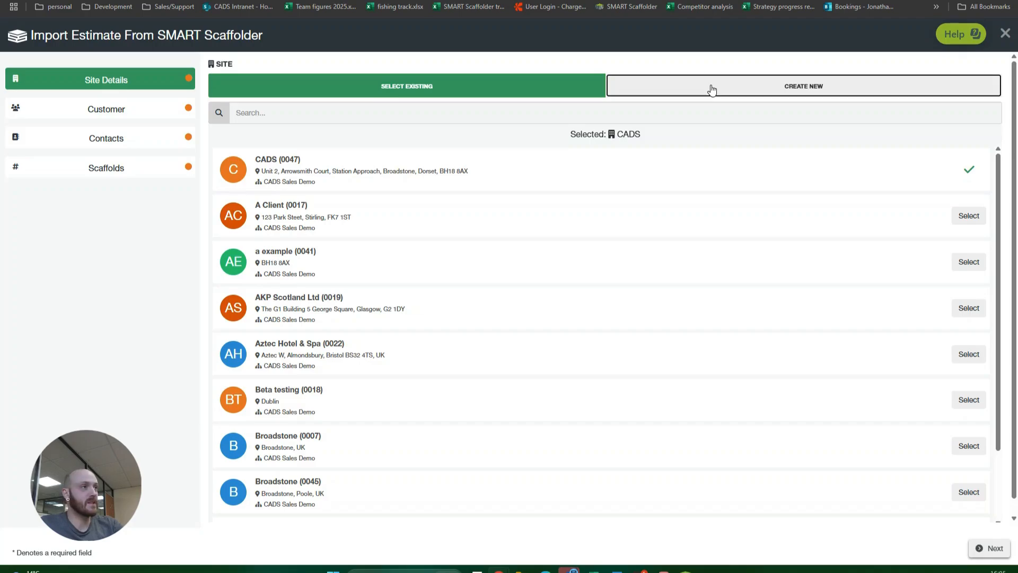
click(258, 132)
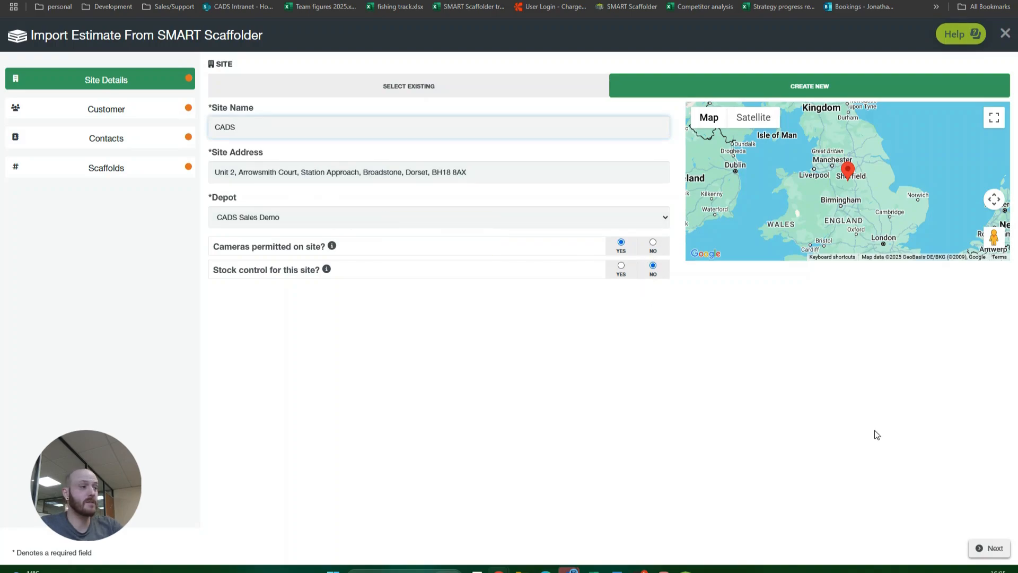
click(984, 552)
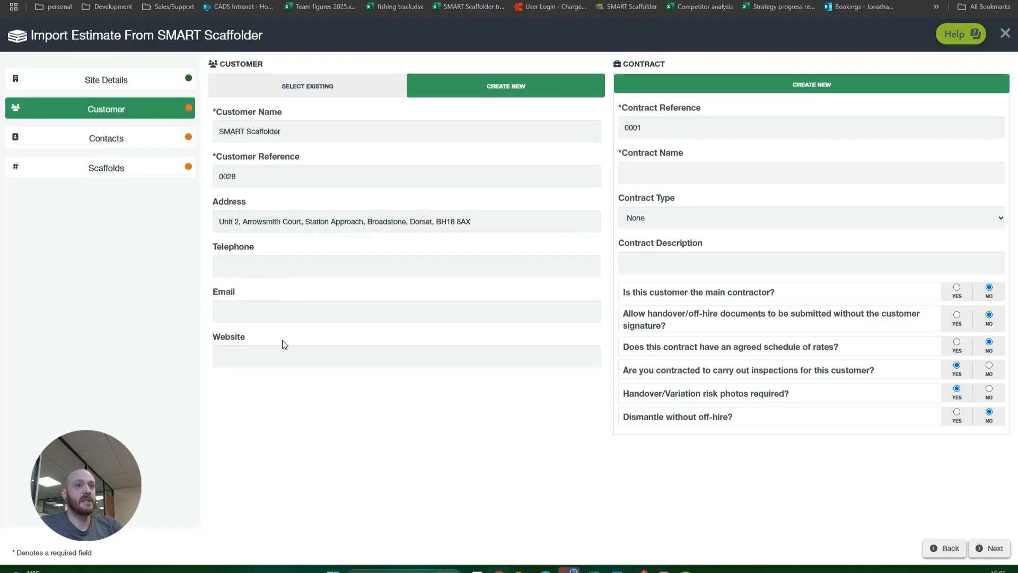
Name the new contract "example contract demo" and continue to the customer contacts
click(709, 166)
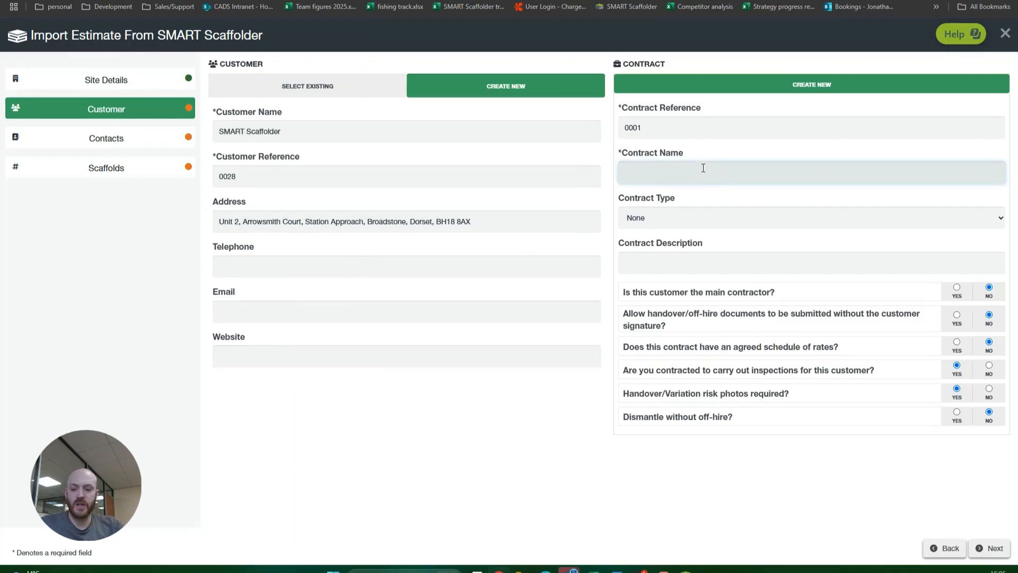
text(example con)
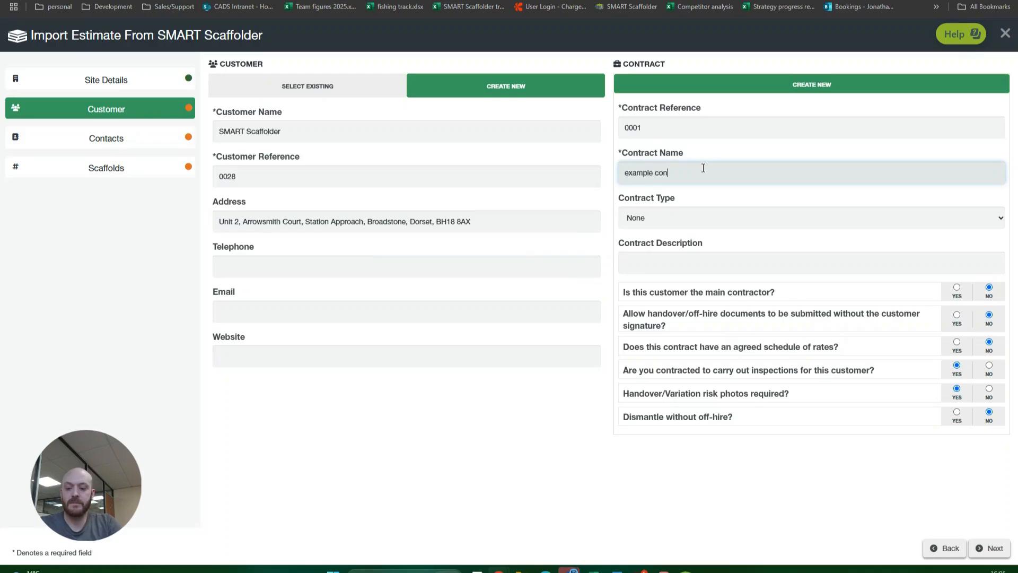
text(tract demo)
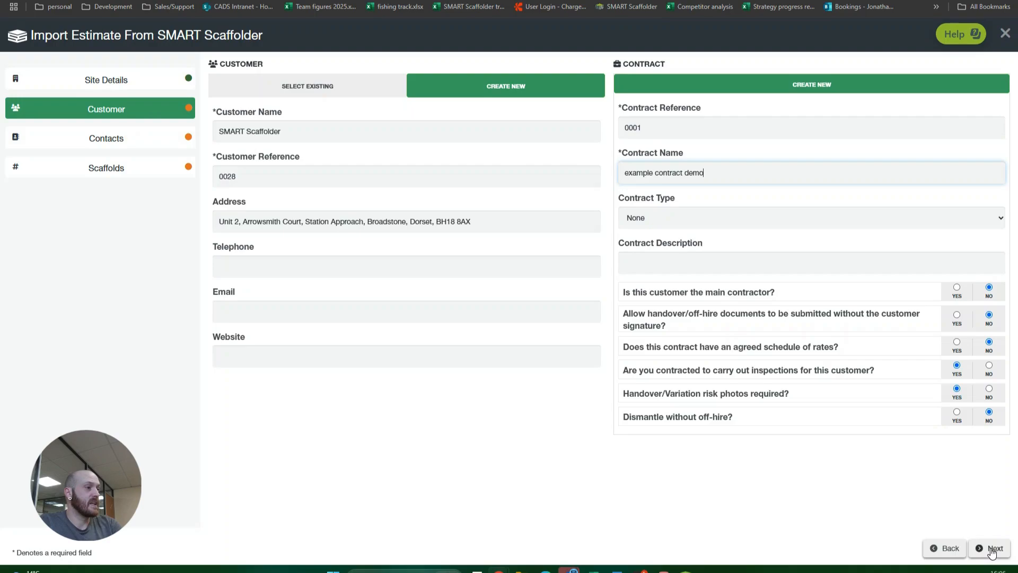
click(990, 549)
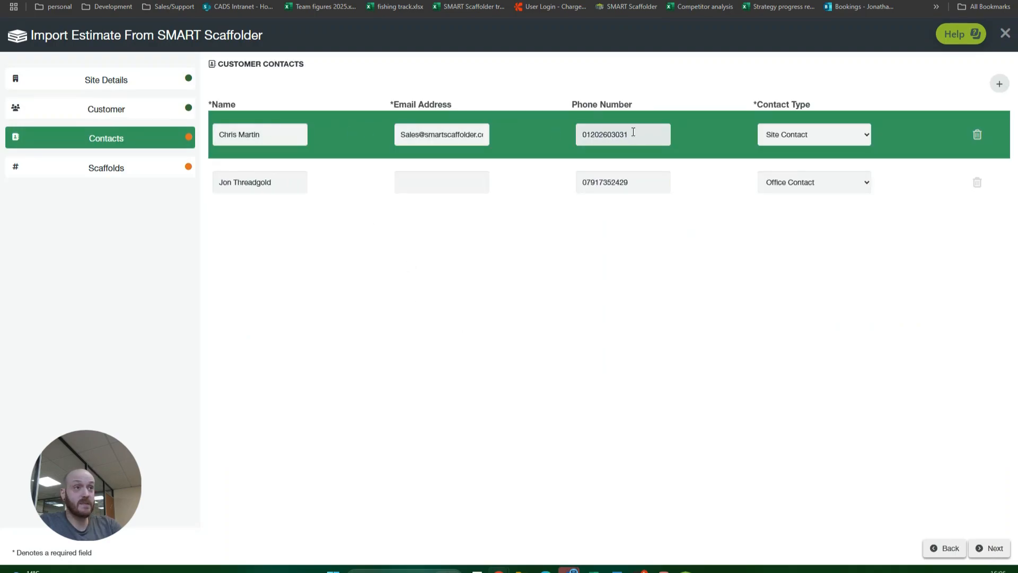
Fill in the missing e-mail address of the office contact
click(426, 182)
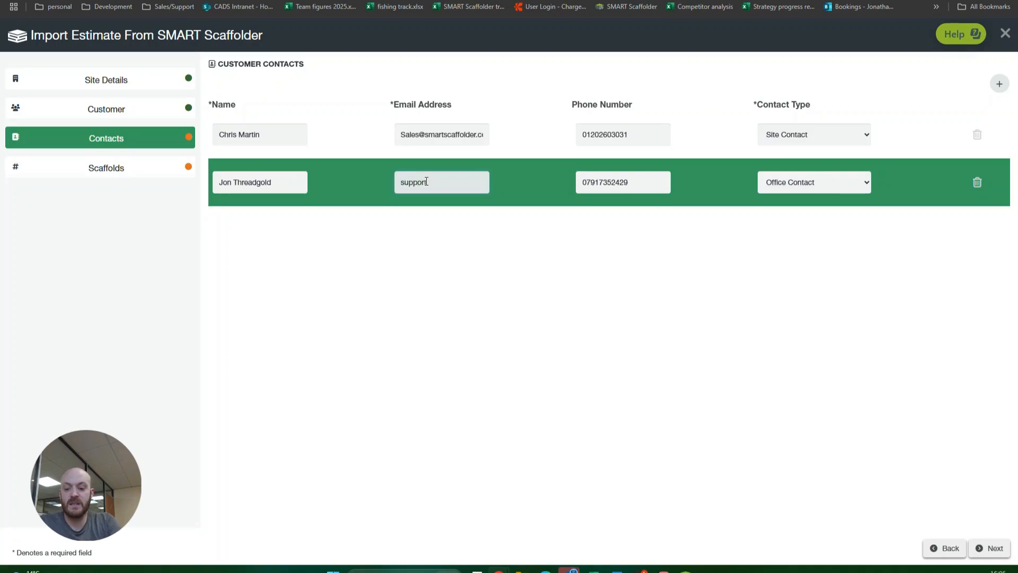
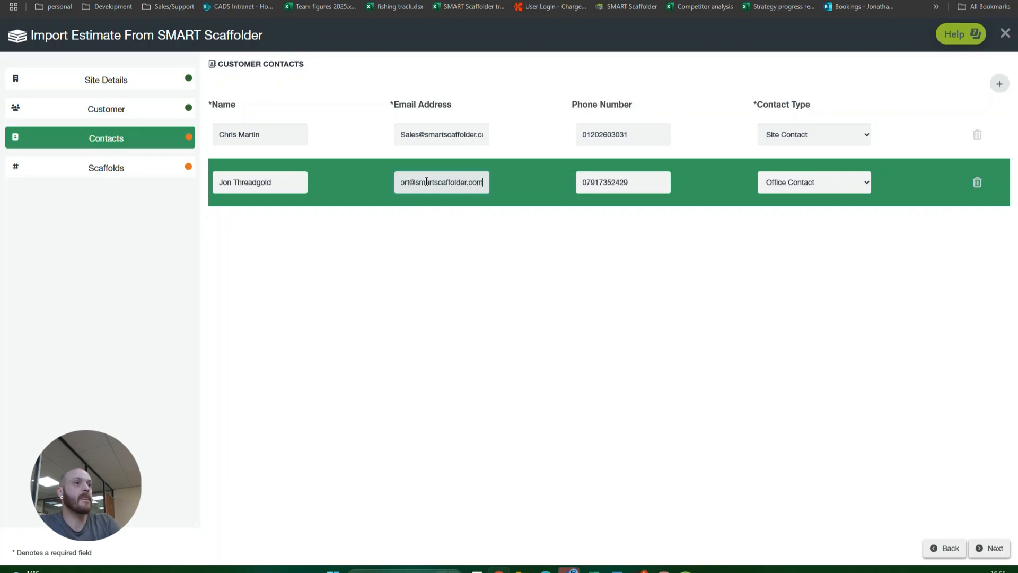
Add a blank contact row, delete it again, and continue to the scaffold items
click(997, 83)
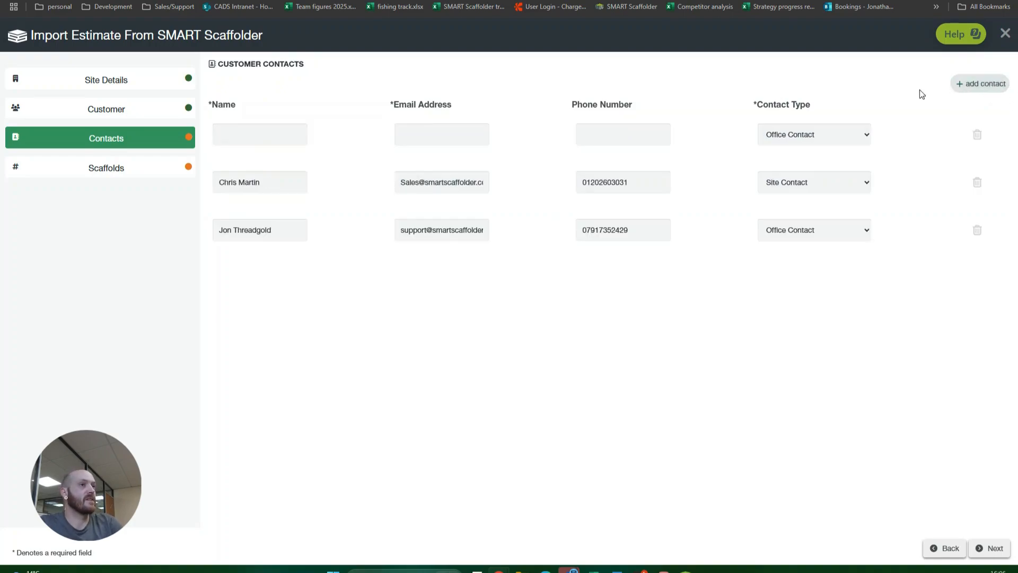
click(977, 136)
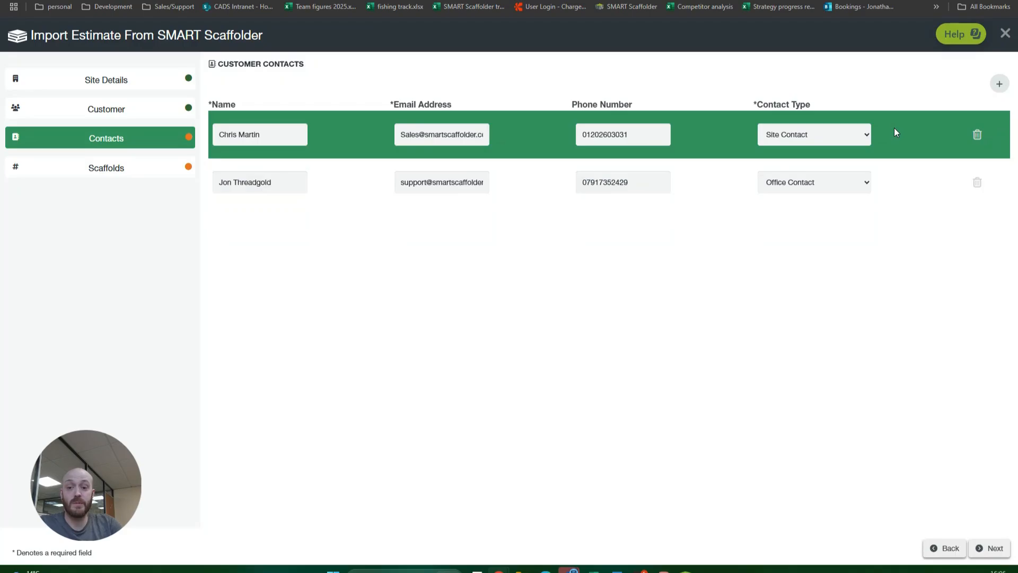
click(995, 549)
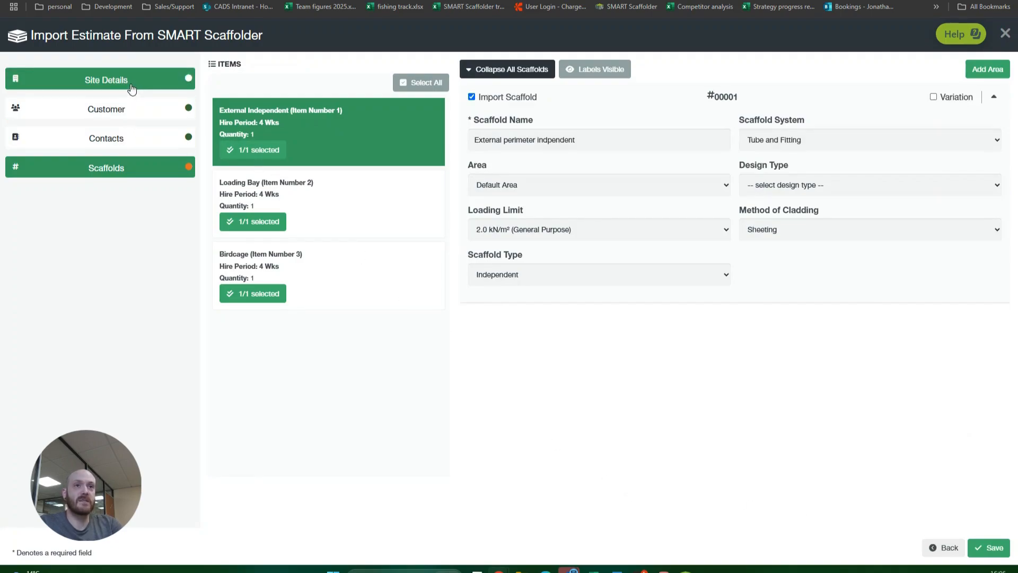
Exclude the External Independent scaffold from the import, include it again, and check its area choices
click(164, 167)
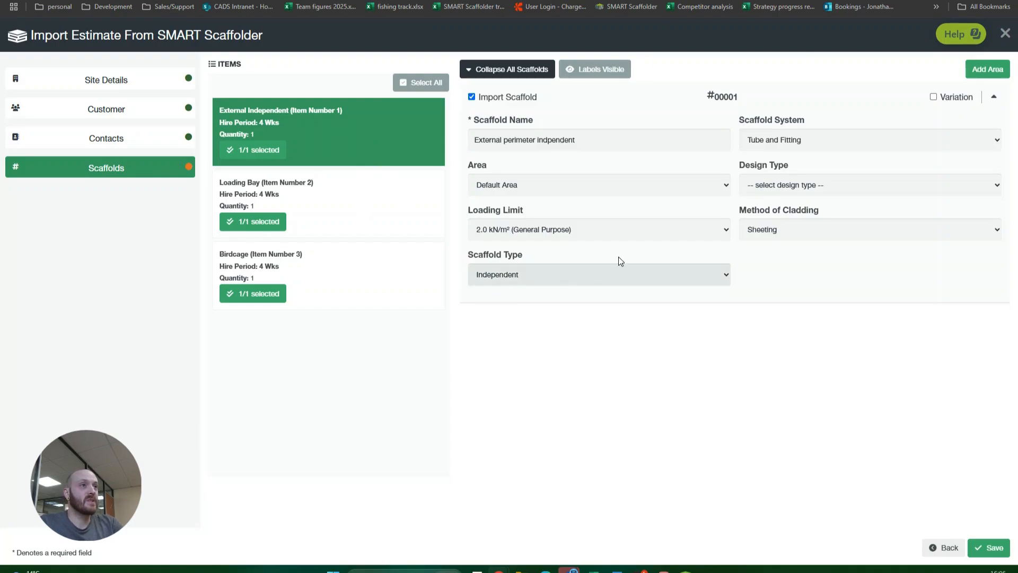
click(471, 97)
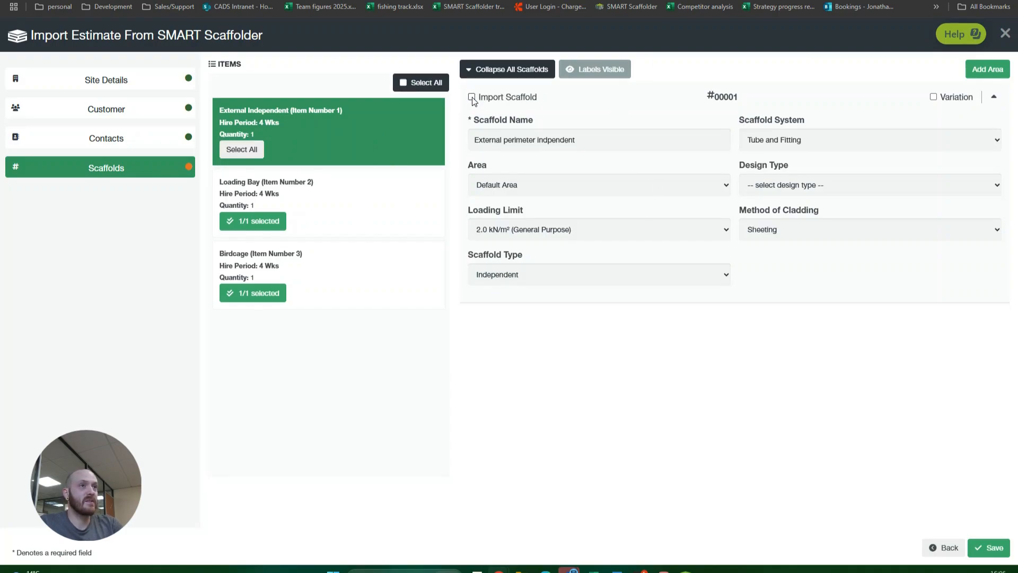
click(472, 97)
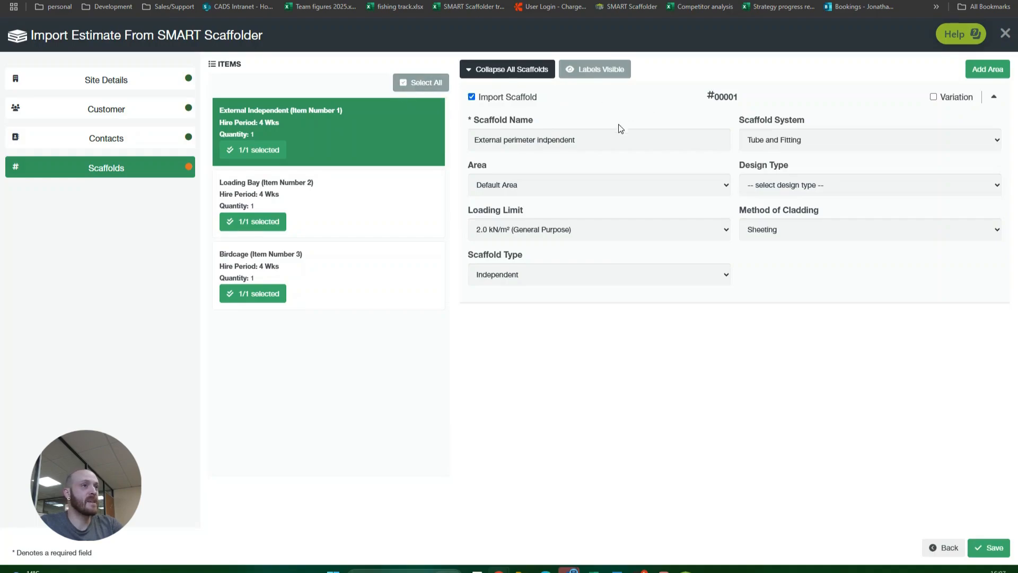
click(726, 188)
click(721, 184)
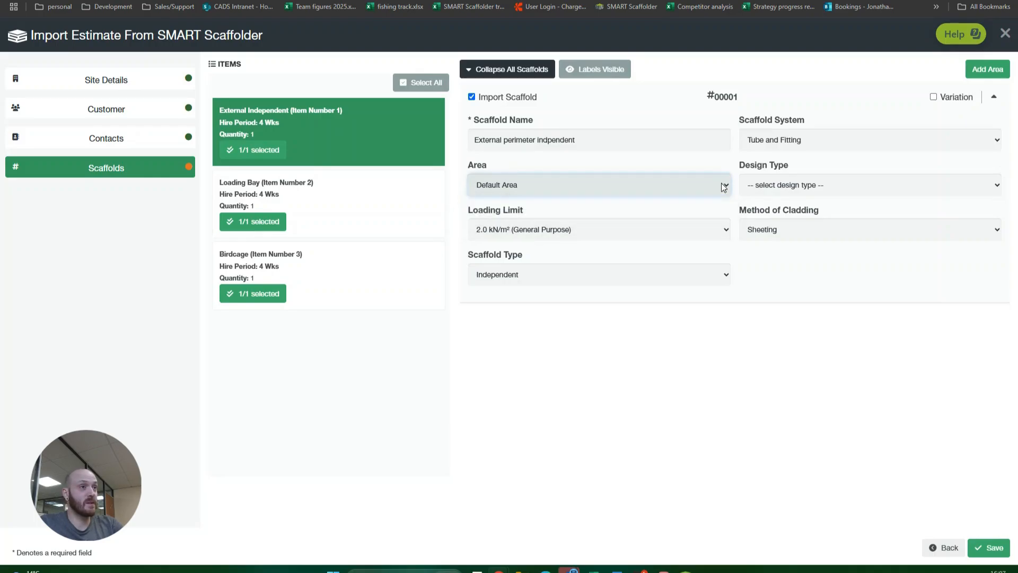
Add a site area named "external scaffolds"
click(983, 70)
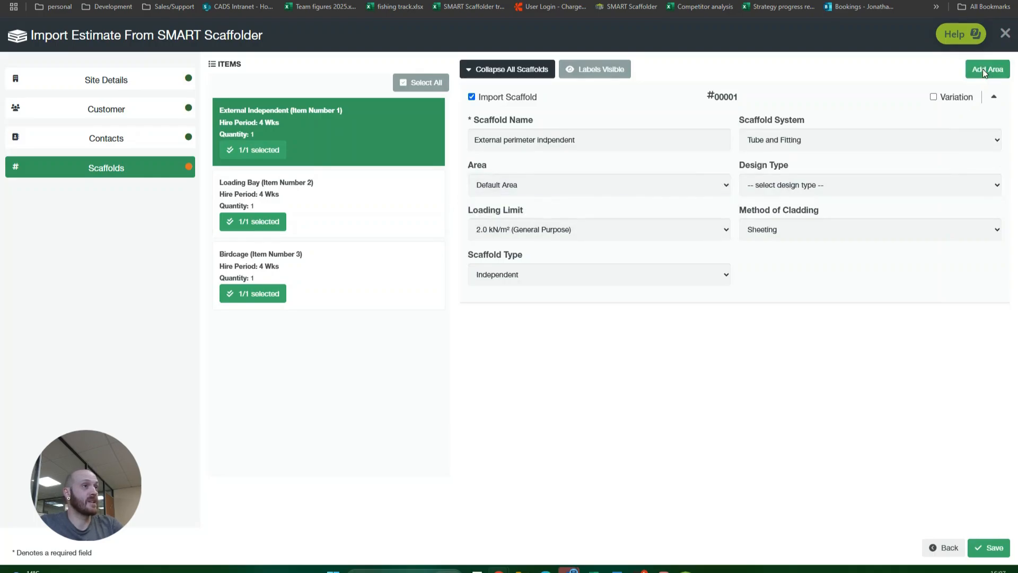
text(e)
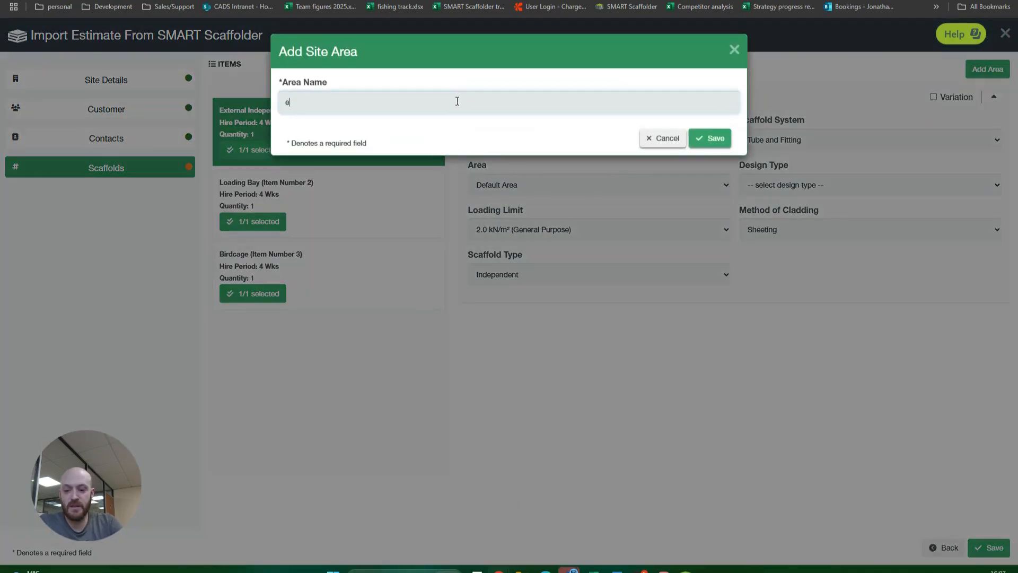
text(xternal sca)
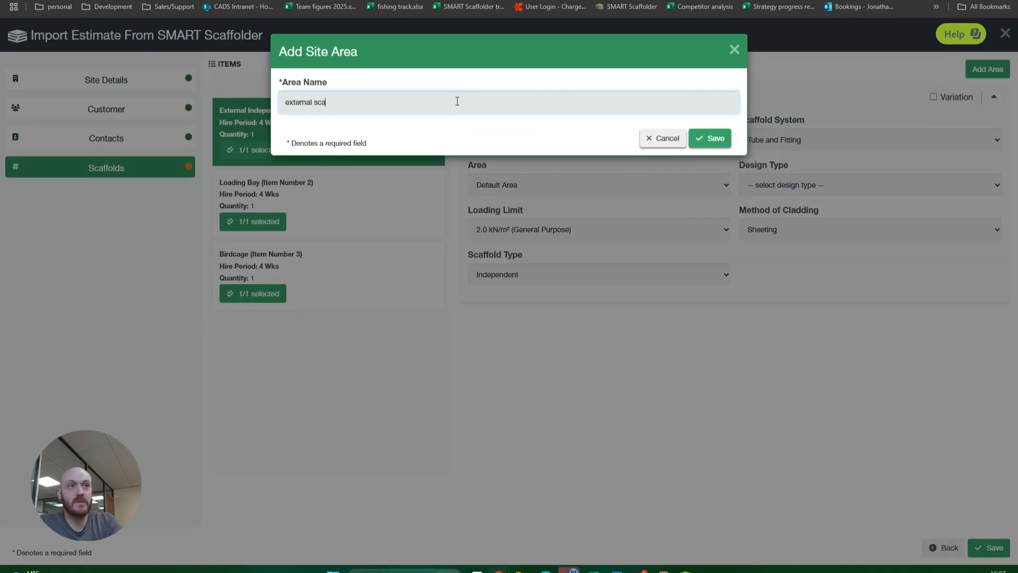
text(ffolds)
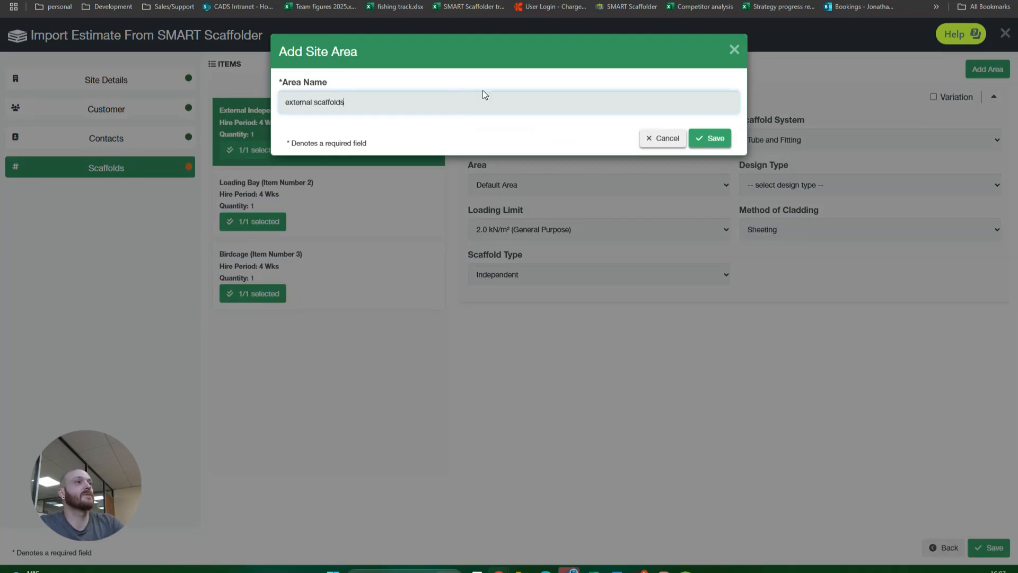
click(711, 138)
Add a second site area named "Internal scaffolds"
click(987, 69)
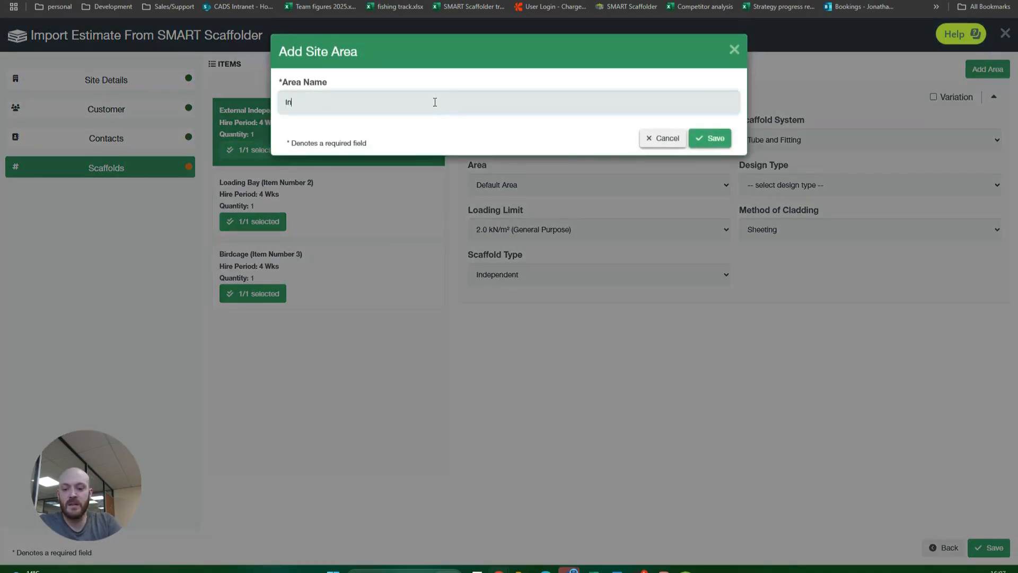
text(Internal scaffolds)
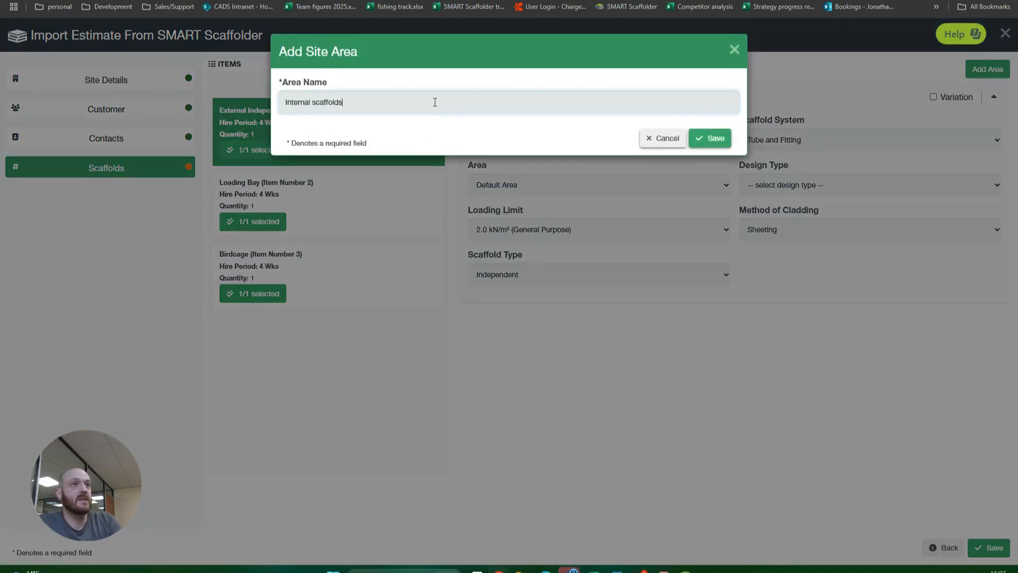
click(709, 139)
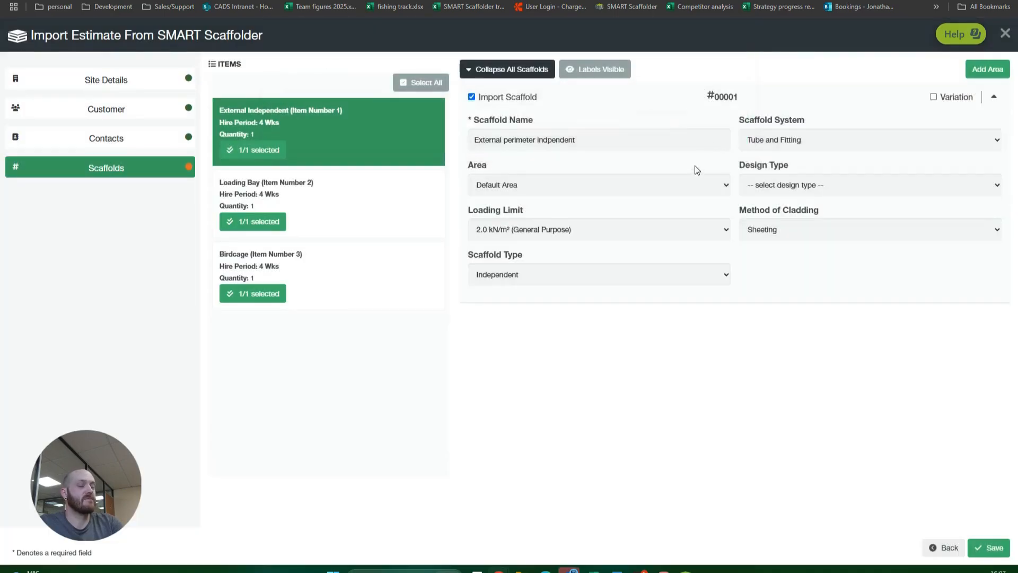
Assign both the External Independent and the Loading Bay scaffolds to the "external scaffolds" area
click(652, 184)
click(620, 214)
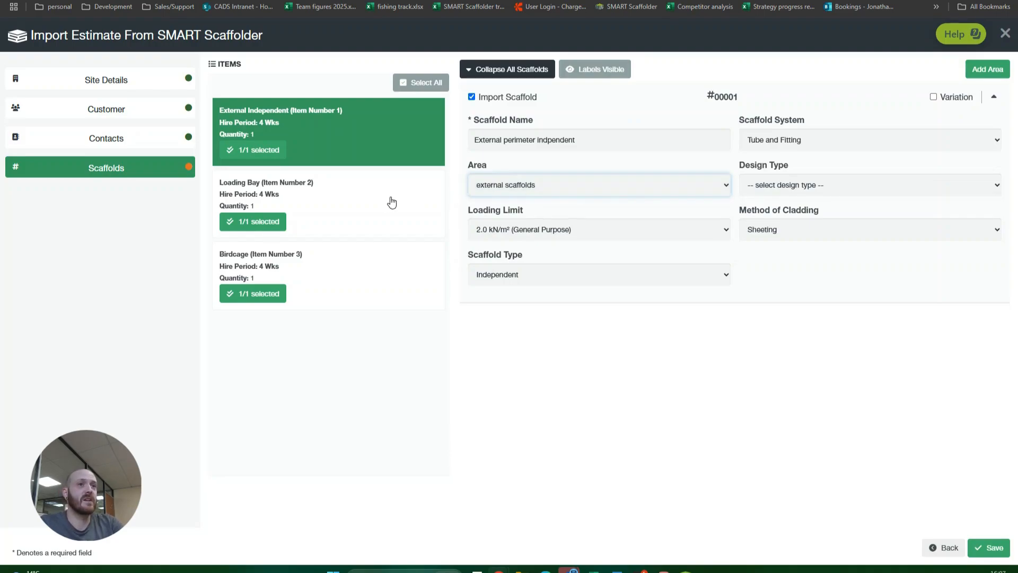
click(370, 208)
click(556, 185)
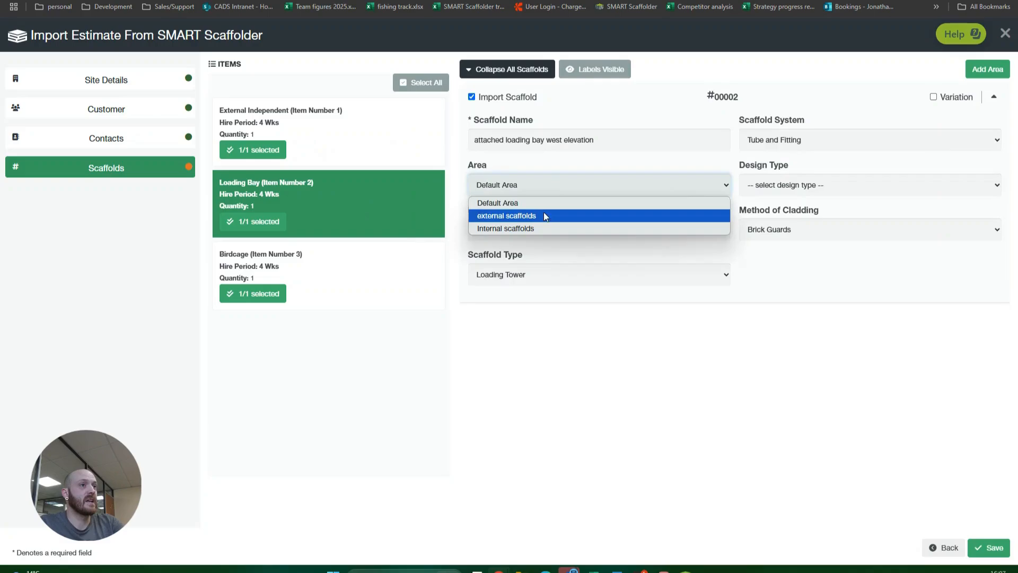
click(543, 213)
Assign the Birdcage scaffold to the "Internal scaffolds" area
click(370, 272)
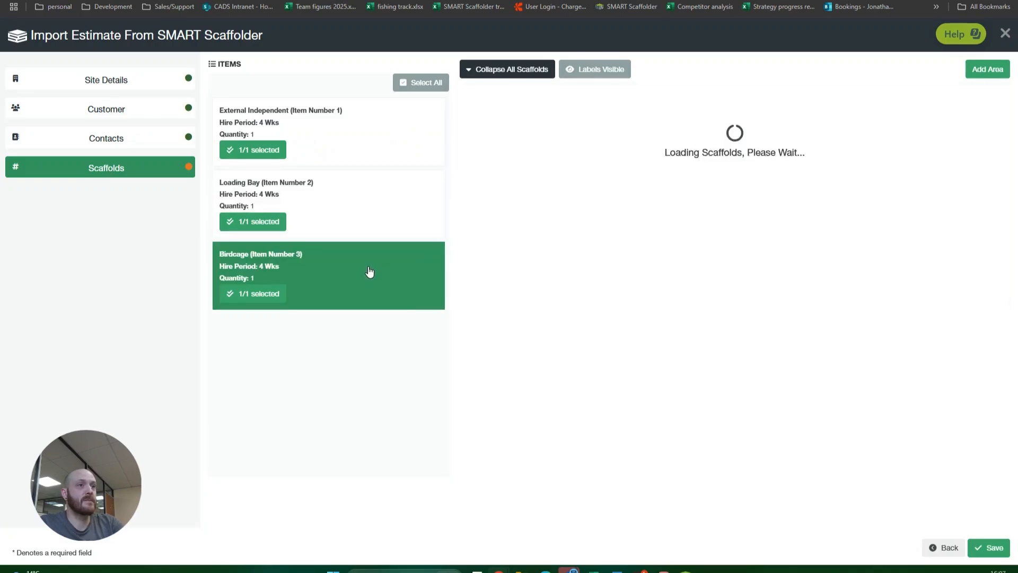
click(543, 192)
click(529, 228)
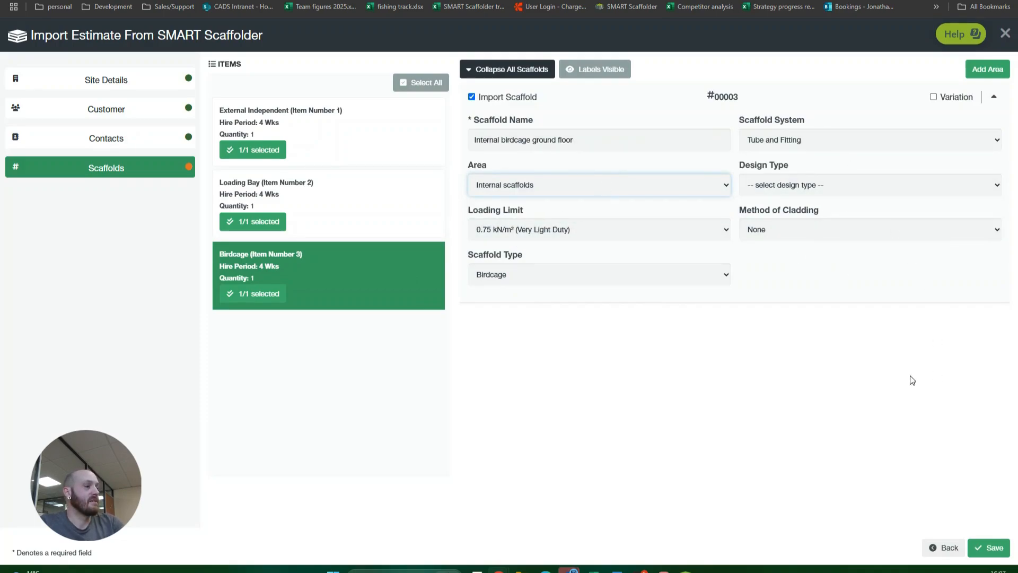
Save the import of estimate 0008 to create its live site
click(989, 548)
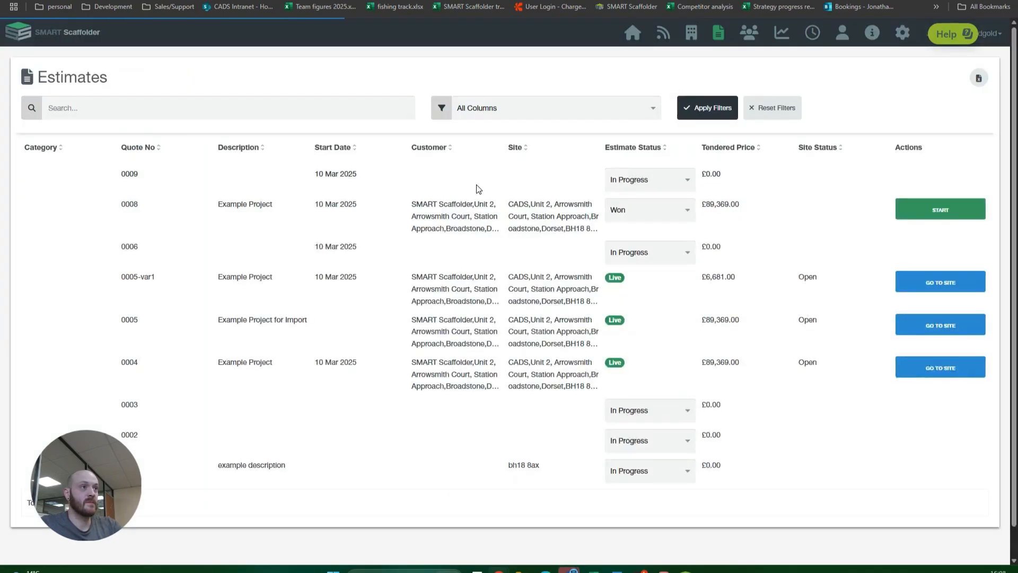
click(553, 226)
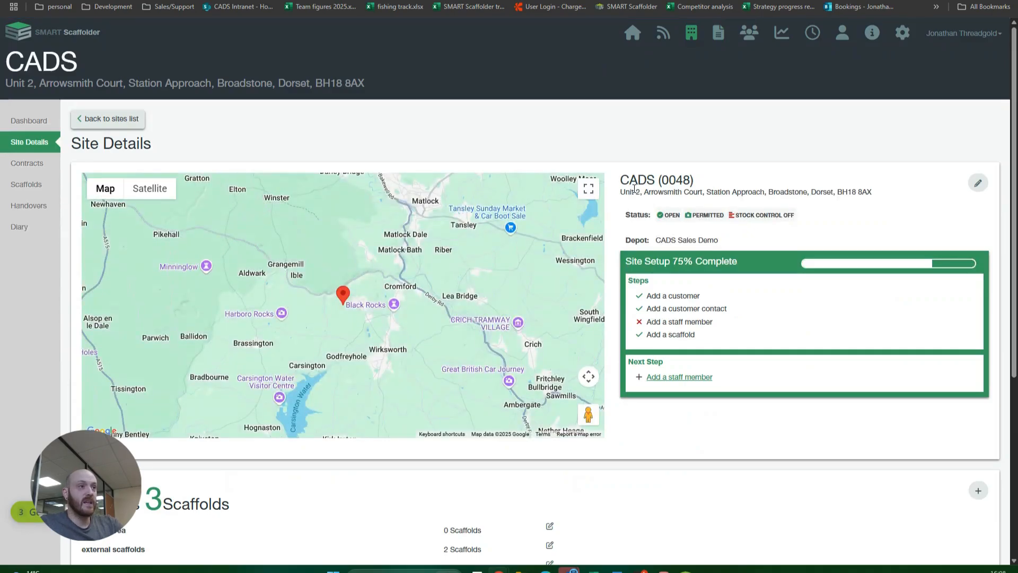
Add the Charge hand and the signed-in user's own staff record as staff on the new CADS site
scroll(634, 188, down, 3)
scroll(659, 216, down, 2)
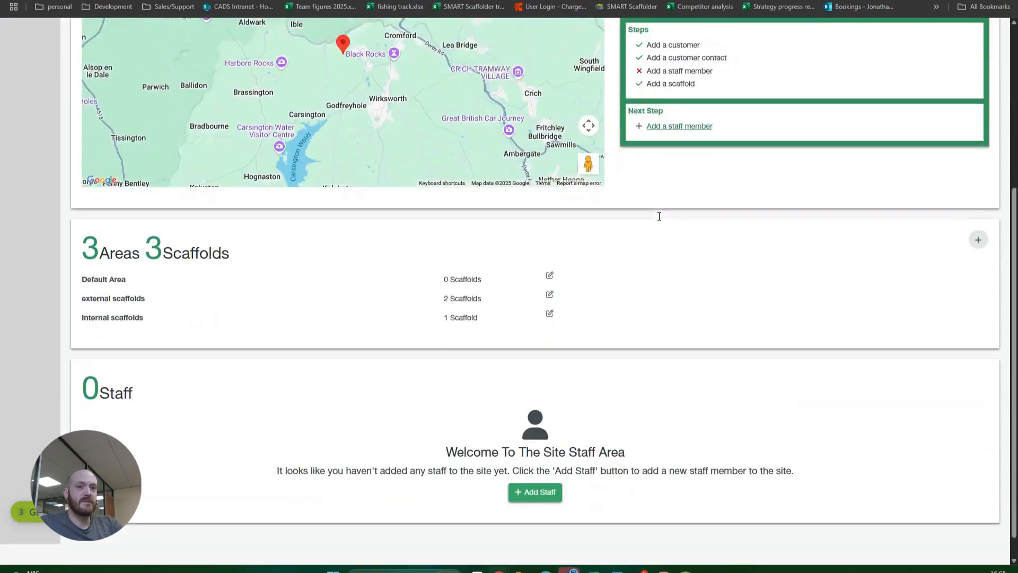
scroll(659, 216, down, 1)
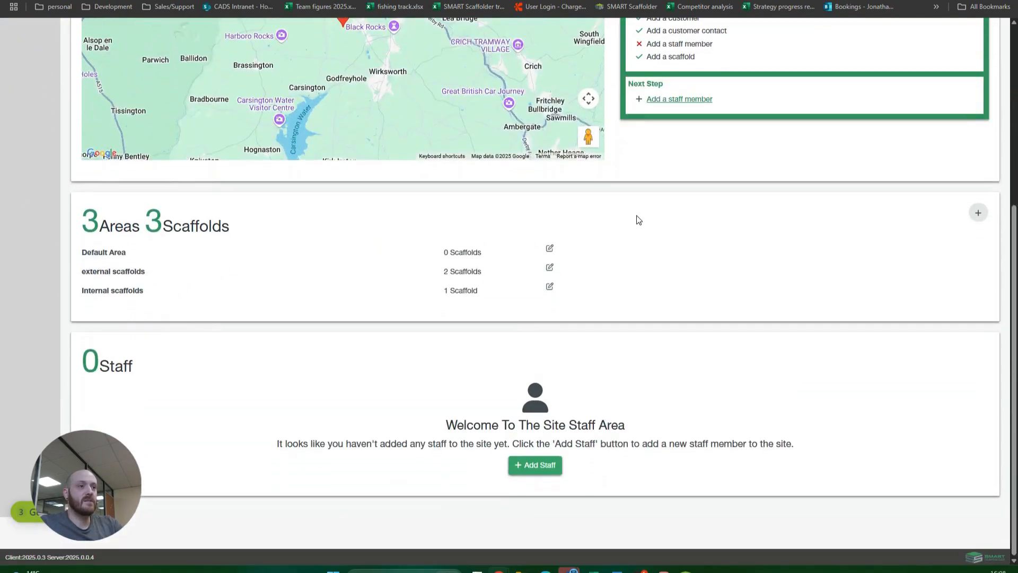
click(529, 465)
click(345, 136)
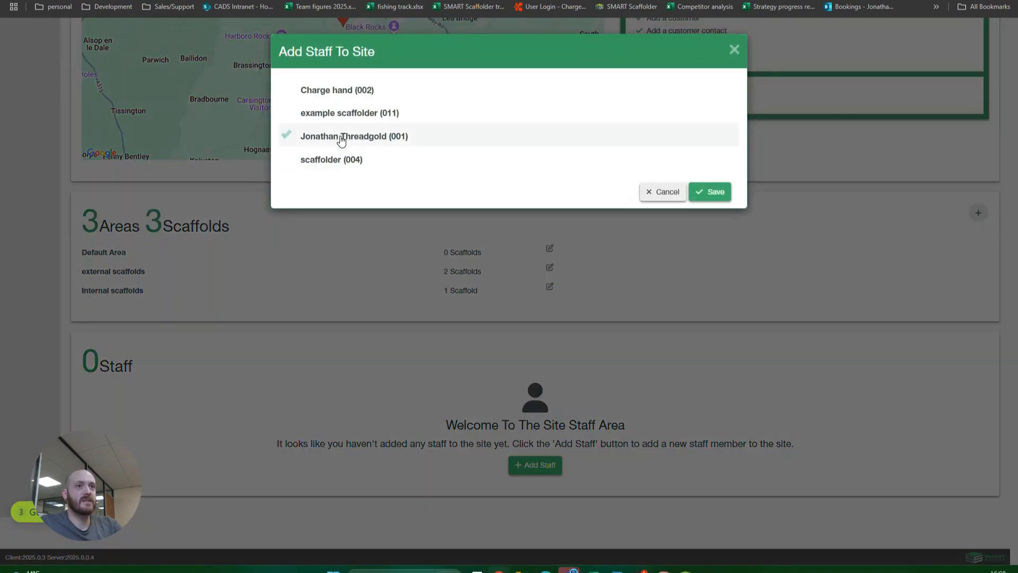
click(356, 92)
click(710, 191)
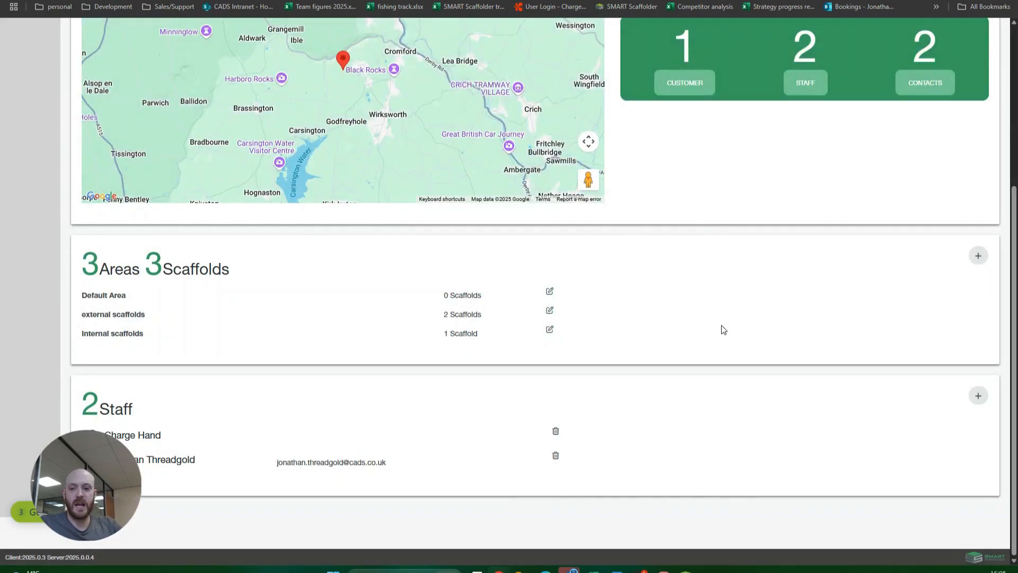
Enable Handover Certificates and Inspection Summary for both customer contacts on the Example Contract Demo contract, and save the changes
scroll(695, 207, up, 5)
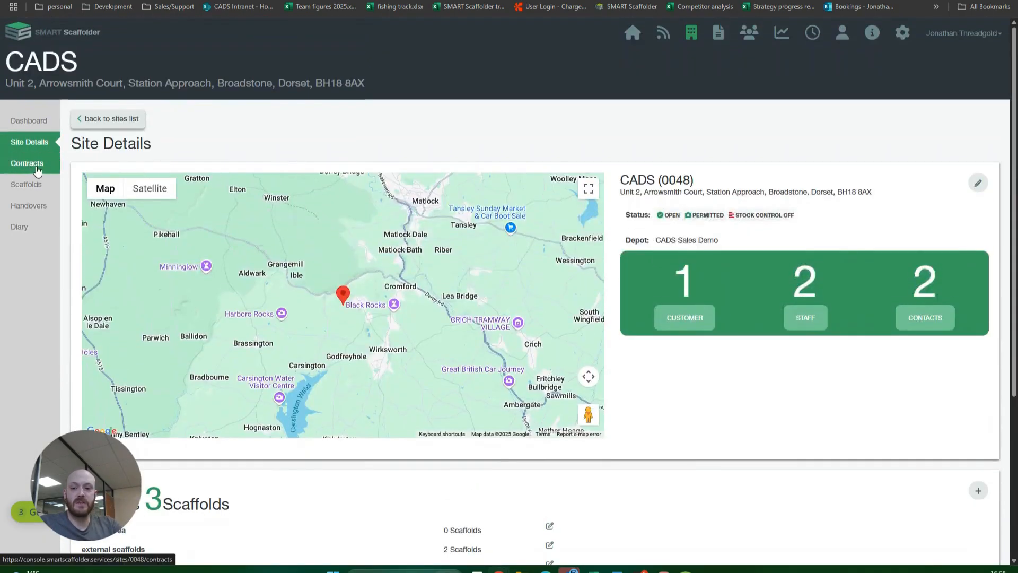
click(37, 169)
click(156, 258)
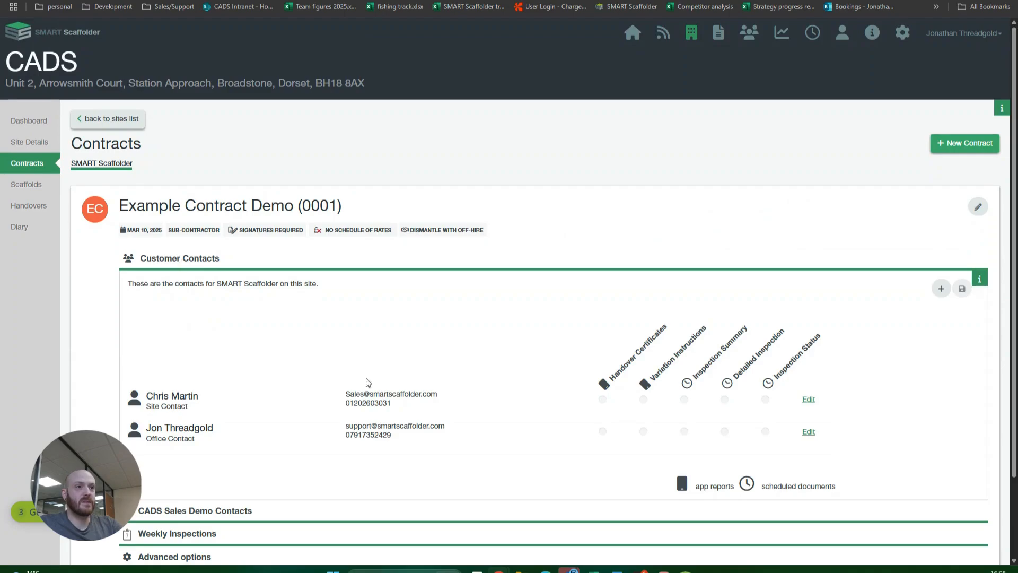
click(173, 260)
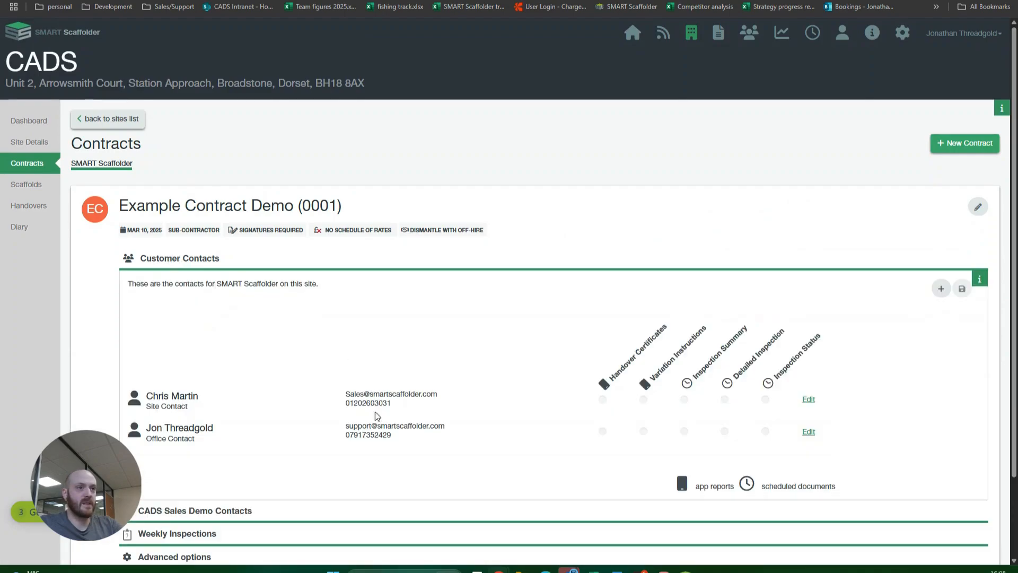
click(603, 399)
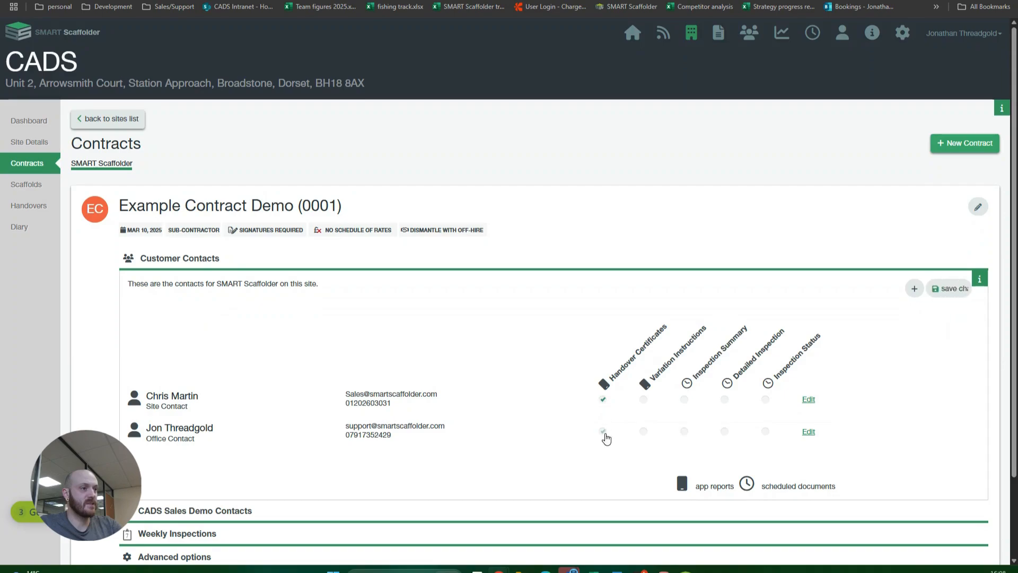
click(602, 430)
click(684, 400)
click(683, 432)
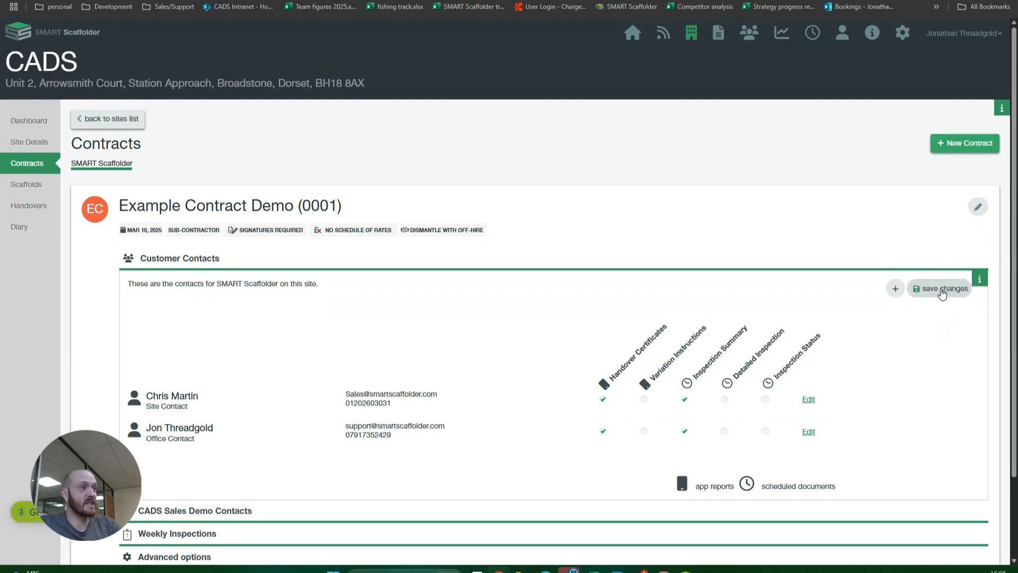
click(942, 290)
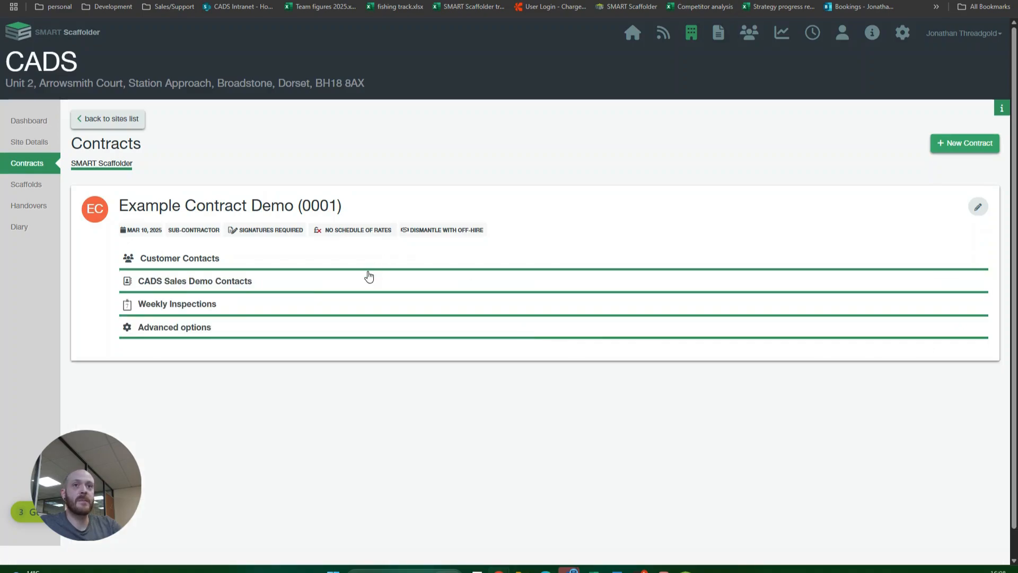
Check the site's list of imported scaffolds and return to the estimates list
click(33, 187)
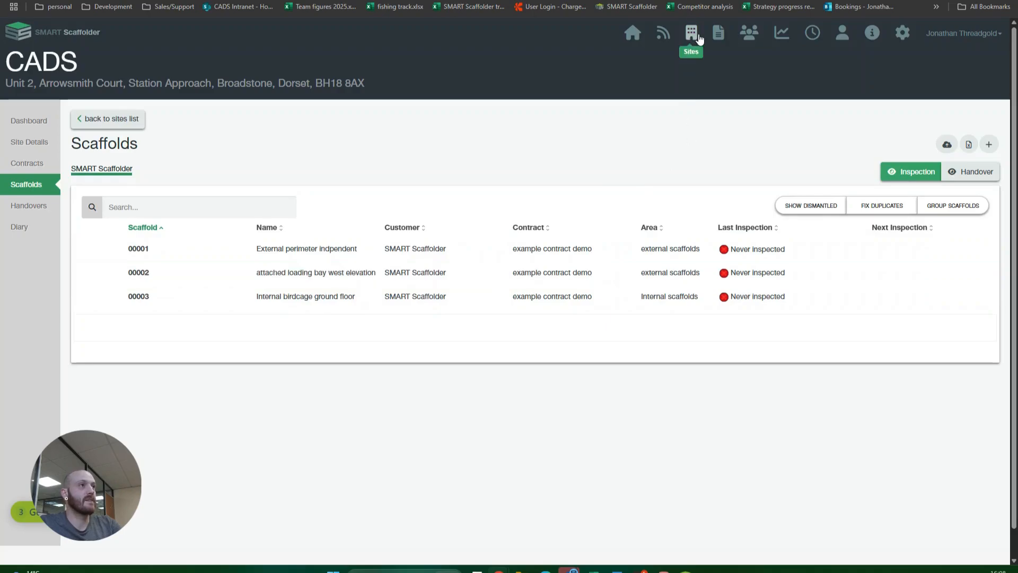
click(719, 39)
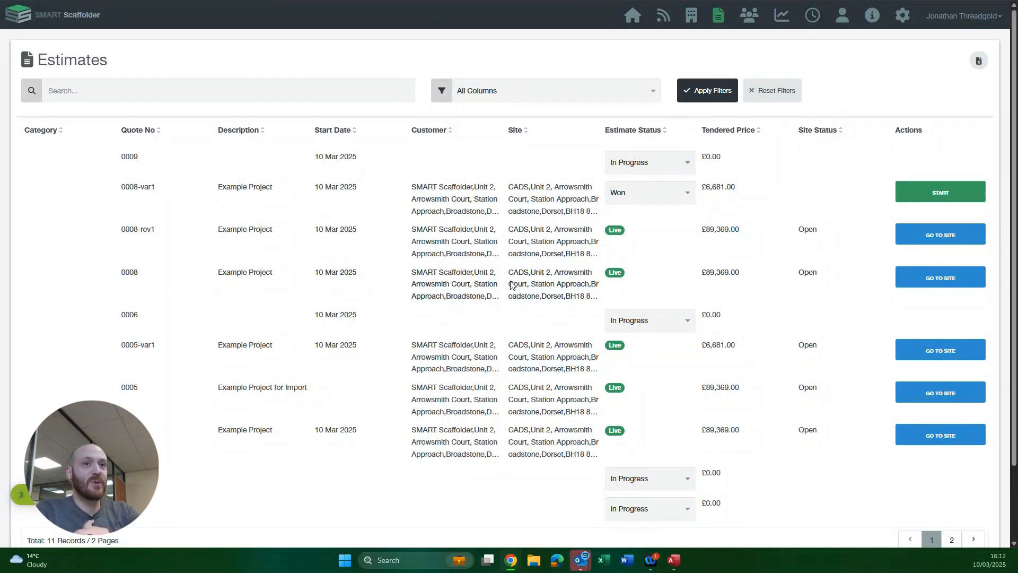
Start importing the won variation estimate 0008-var1 and assign it to the existing CADS (0048) site
click(929, 193)
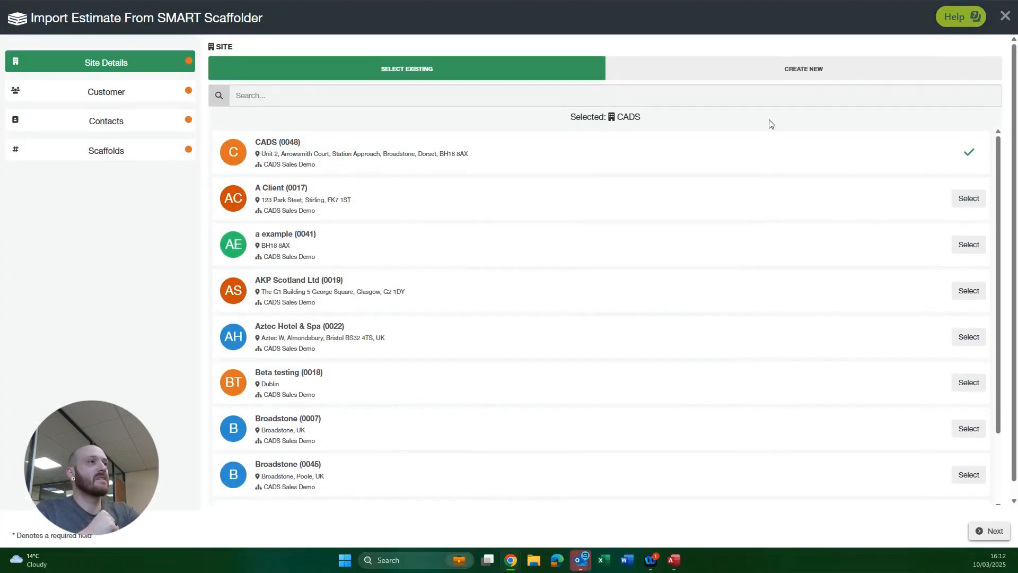
click(778, 77)
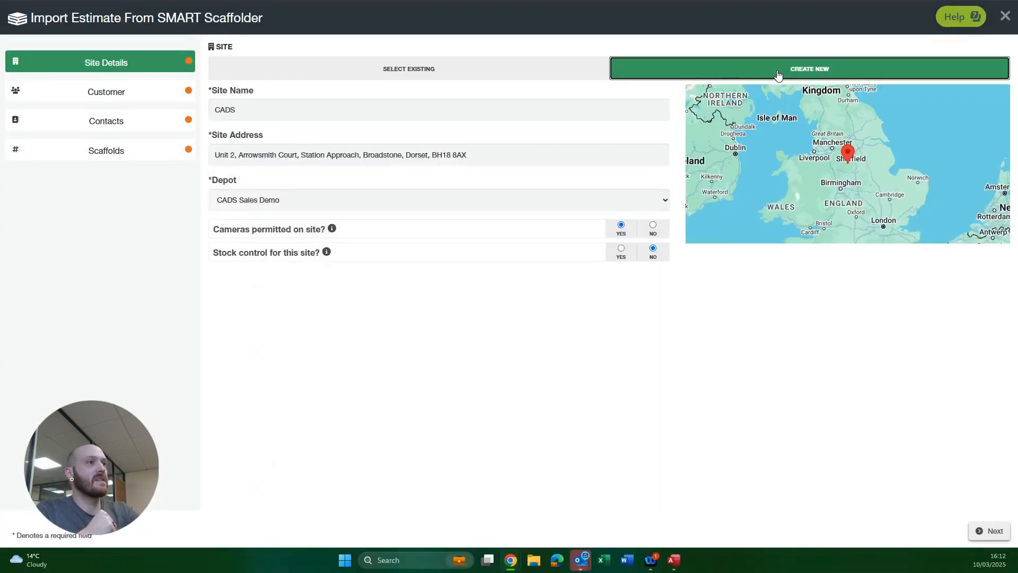
click(480, 78)
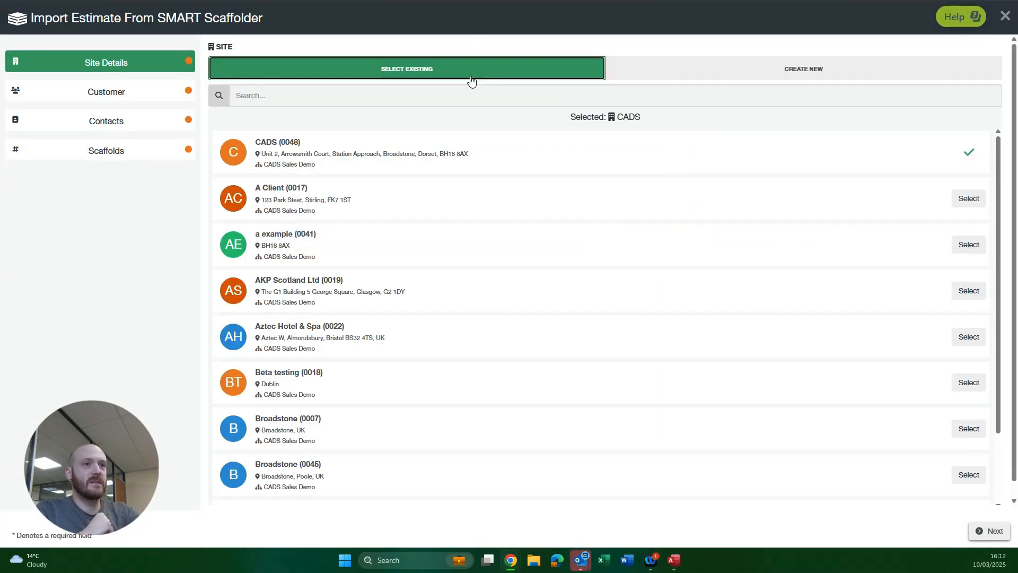
click(385, 157)
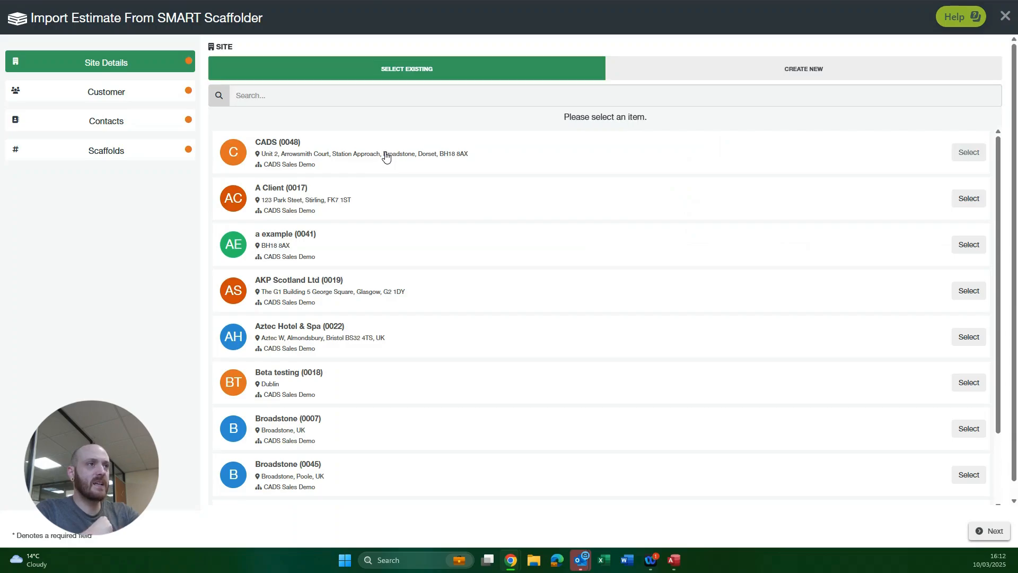
click(957, 154)
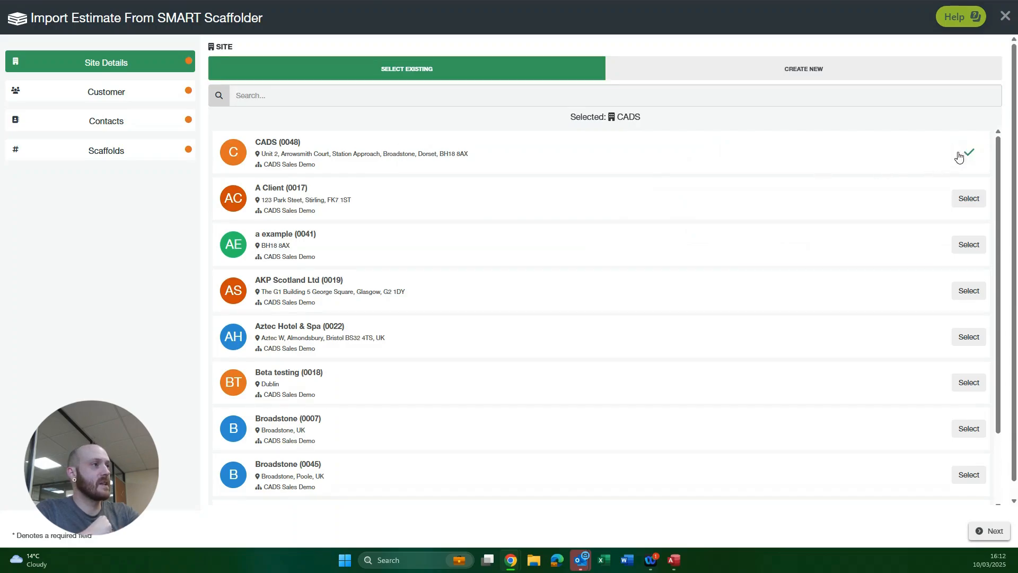
click(990, 532)
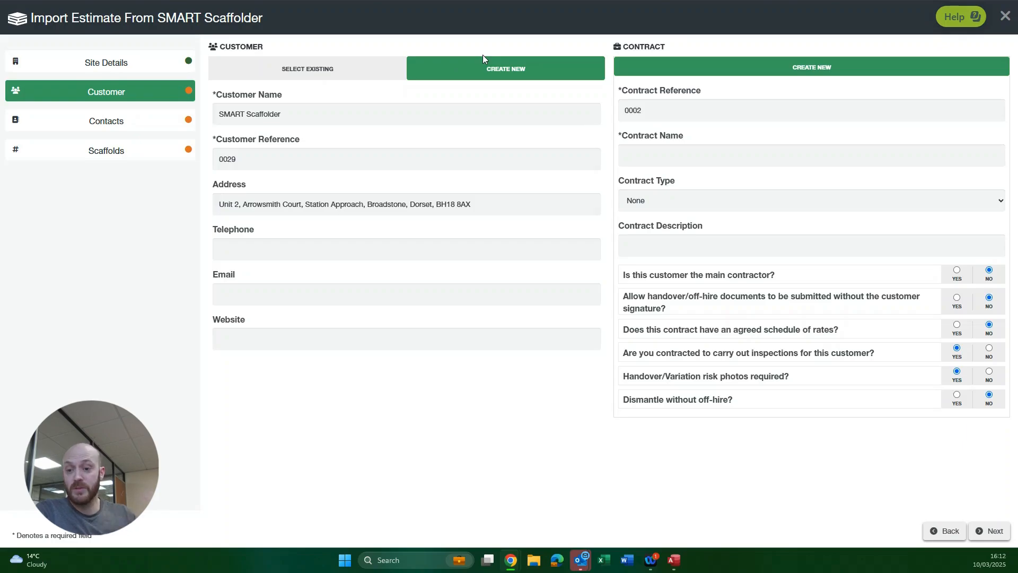
Search the existing customers for "smart" and select the last SMART Scaffolder entry as the variation's customer
click(297, 68)
click(290, 97)
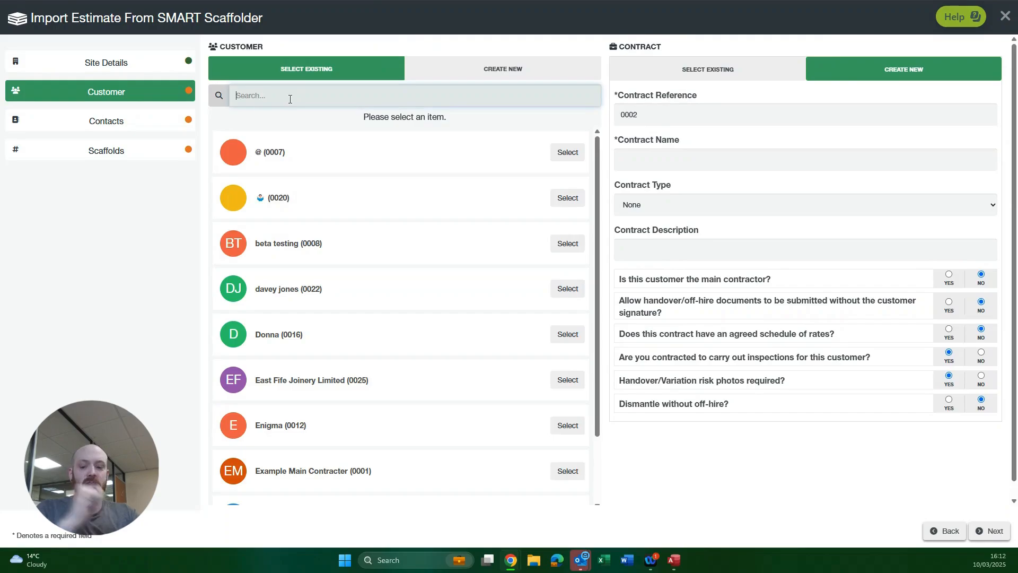
text(smart)
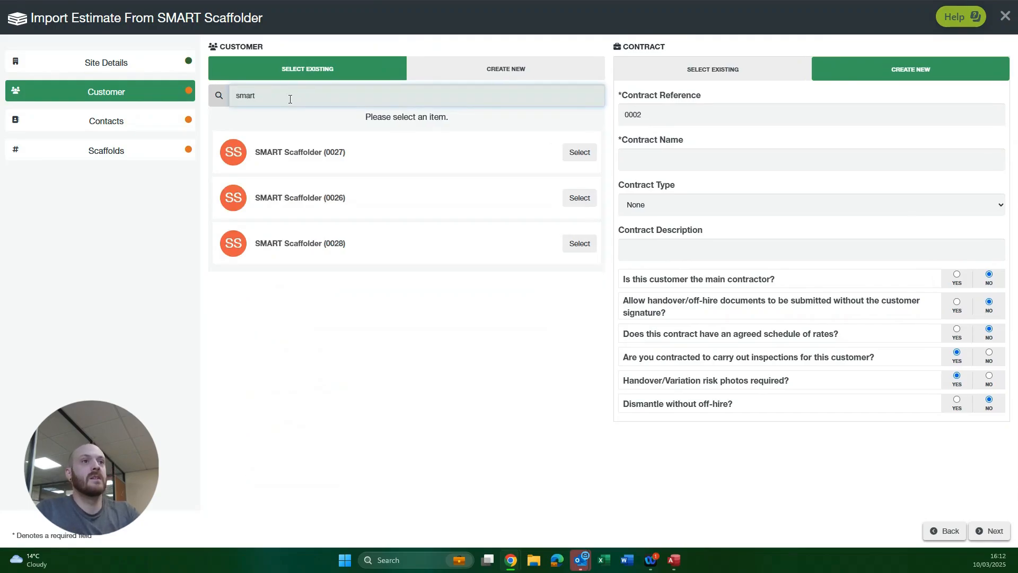
click(578, 245)
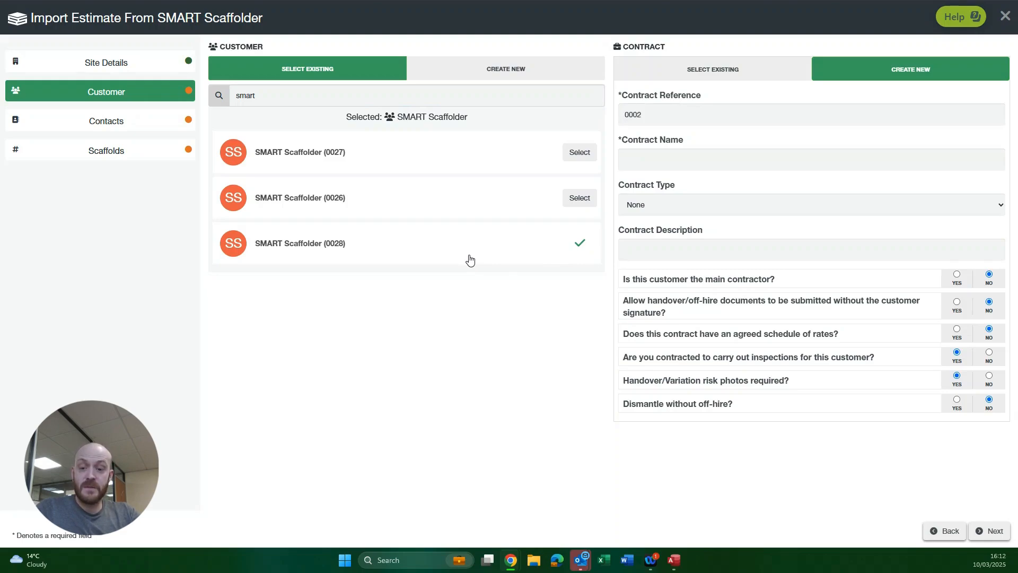
Use the existing "example contract demo" contract for the variation and continue to the contacts
click(721, 163)
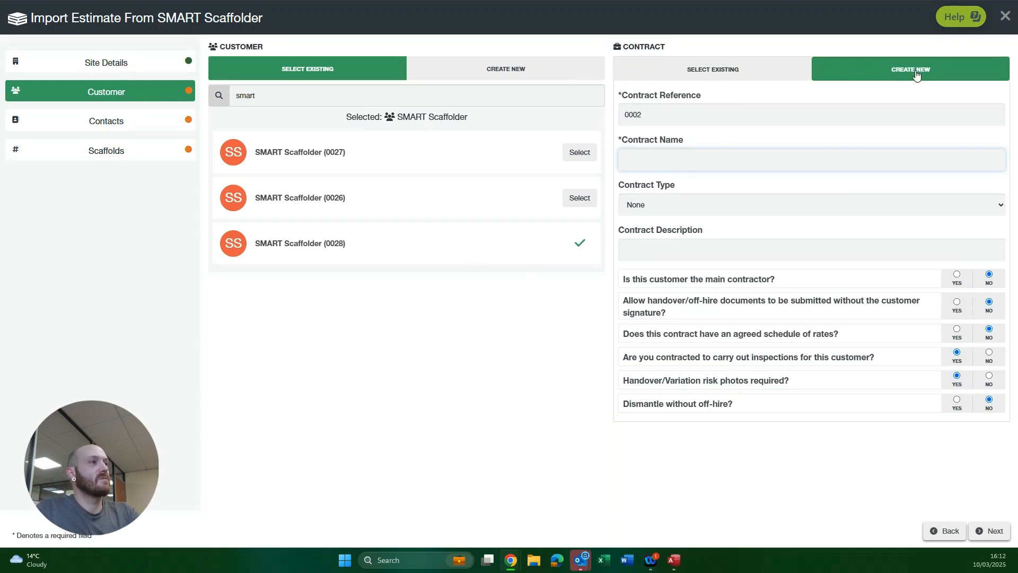
click(698, 74)
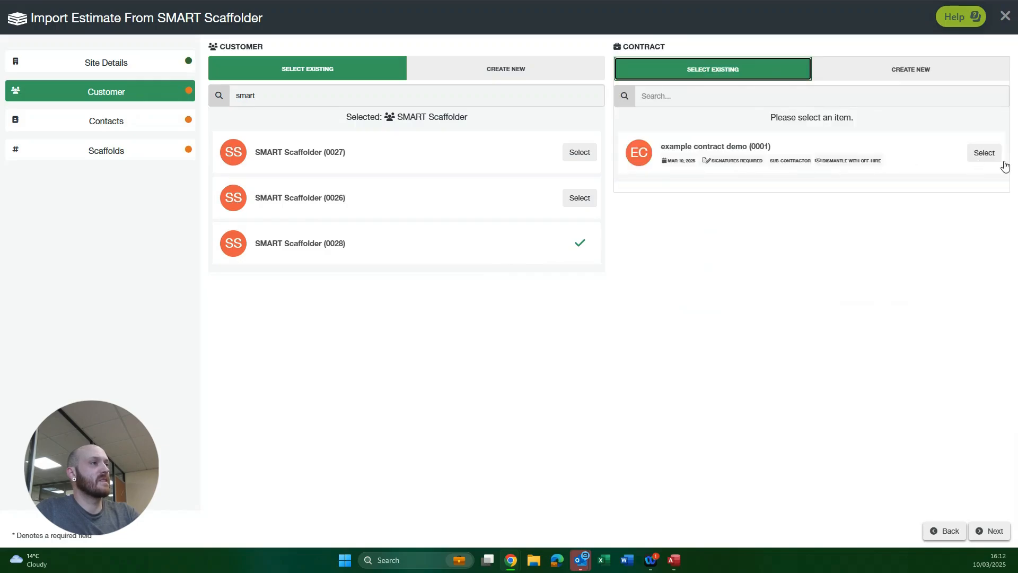
click(992, 155)
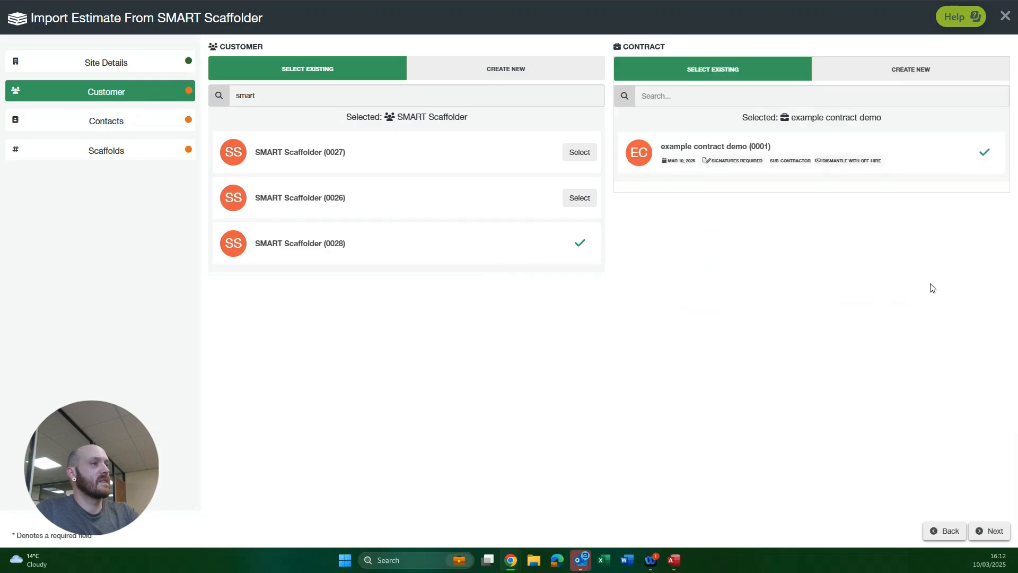
click(1000, 531)
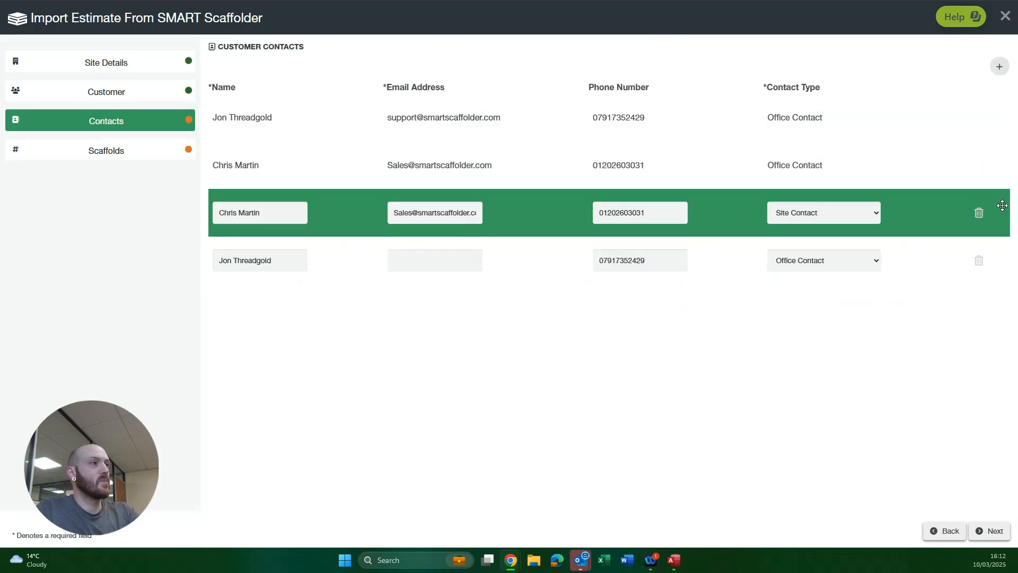
Delete the two duplicate editable customer contacts and continue to the scaffolds
click(979, 214)
click(979, 213)
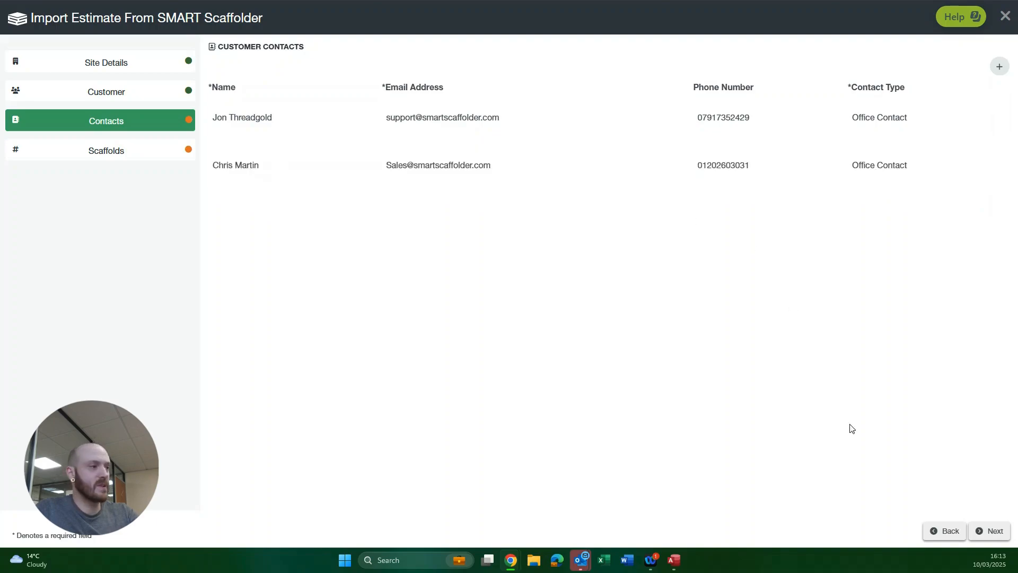
click(997, 531)
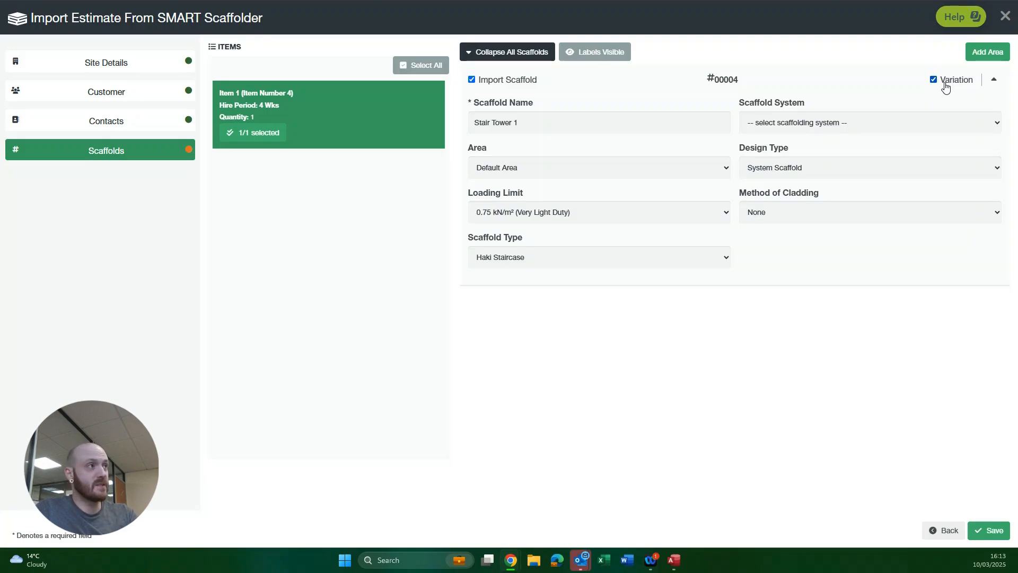
Keep Stair Tower 1 flagged as a variation and save the import of estimate 0008-var1
click(934, 80)
click(933, 81)
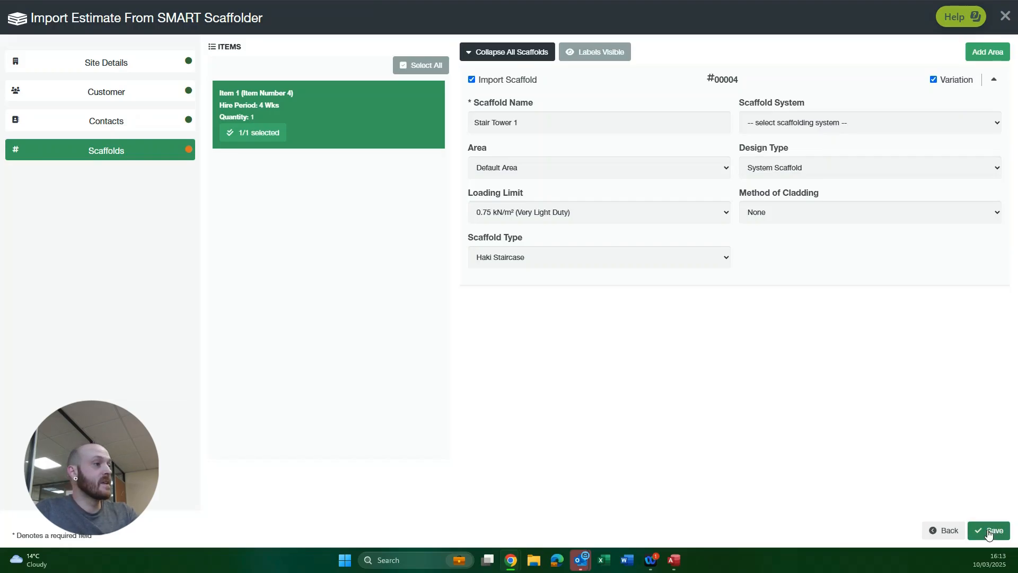
click(989, 533)
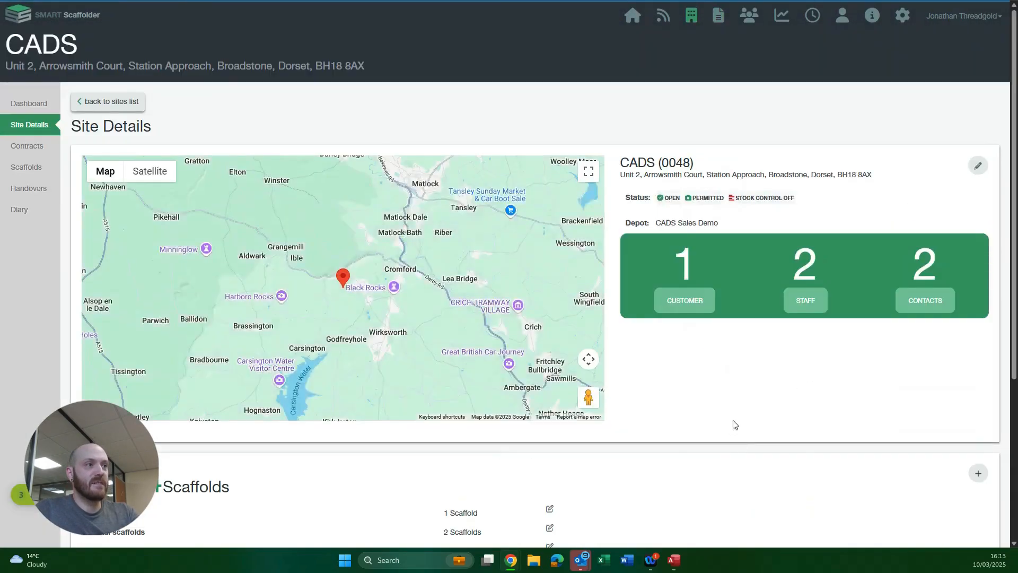
Review the CADS site's areas, staff and scaffold list including the variation, and return to the estimates
scroll(678, 360, down, 4)
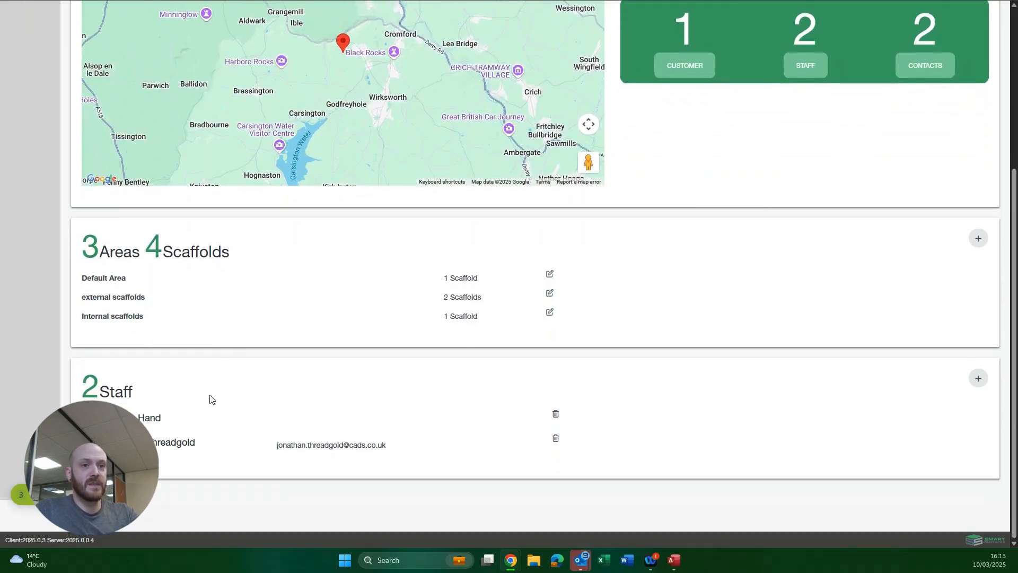
scroll(287, 388, up, 5)
click(26, 146)
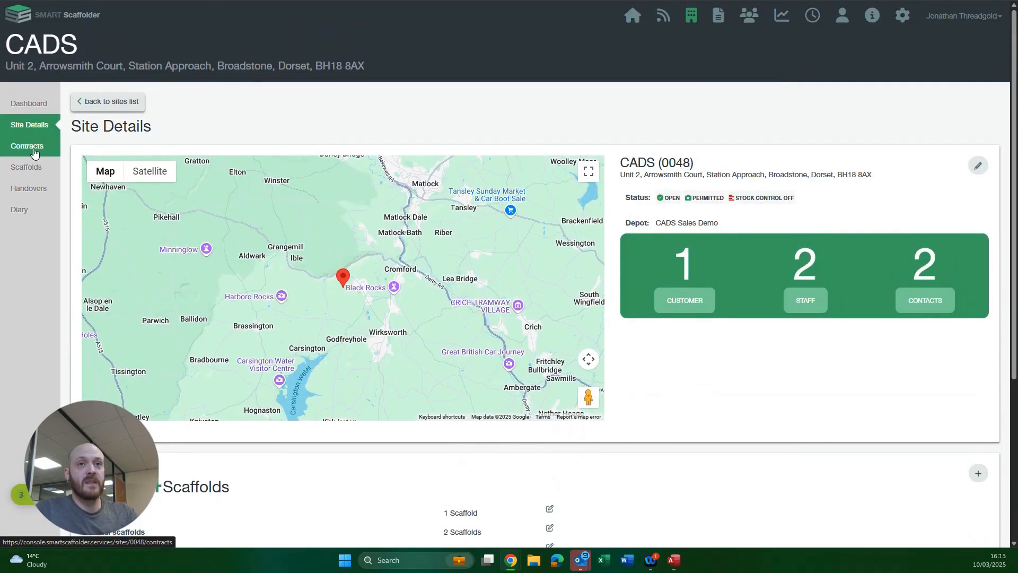
click(11, 170)
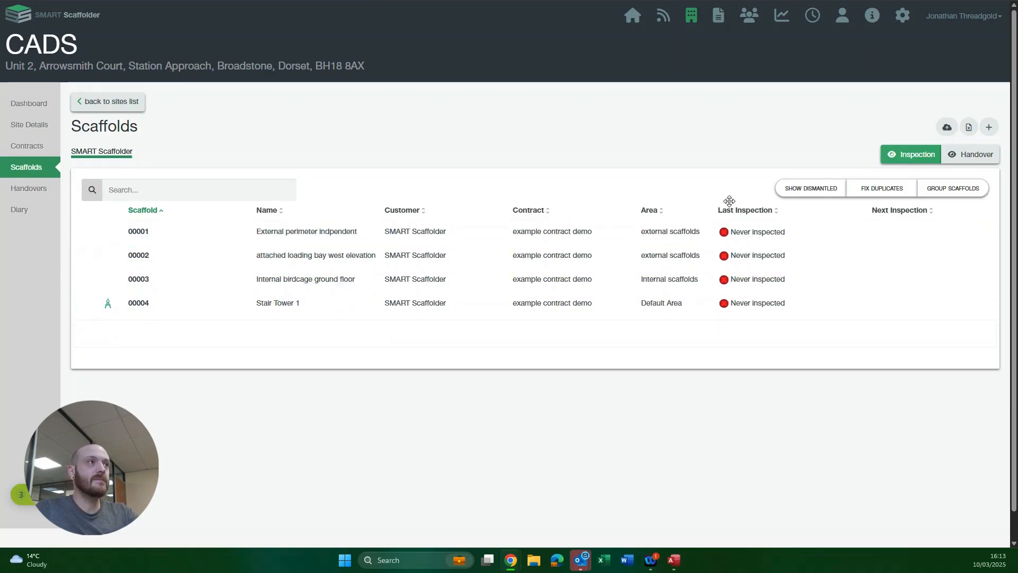
click(719, 18)
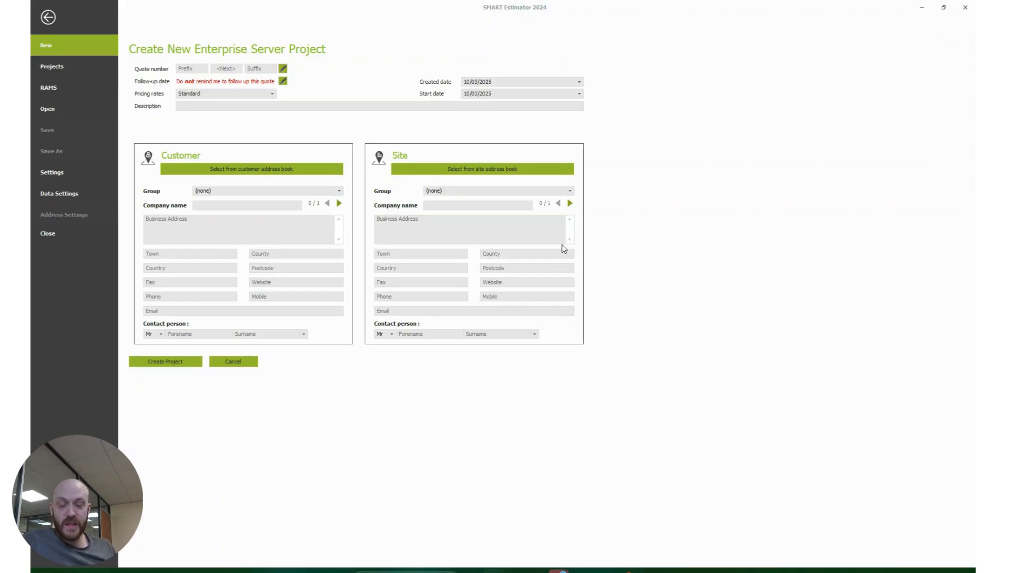
Check the contact details in the customer address book and create a new project for the customer Example Name
click(254, 168)
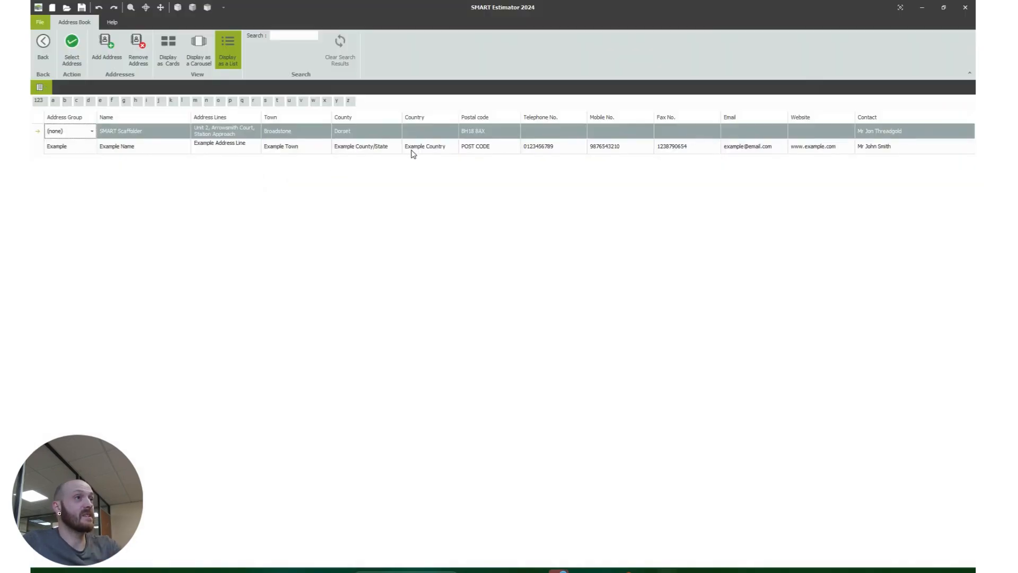
click(753, 131)
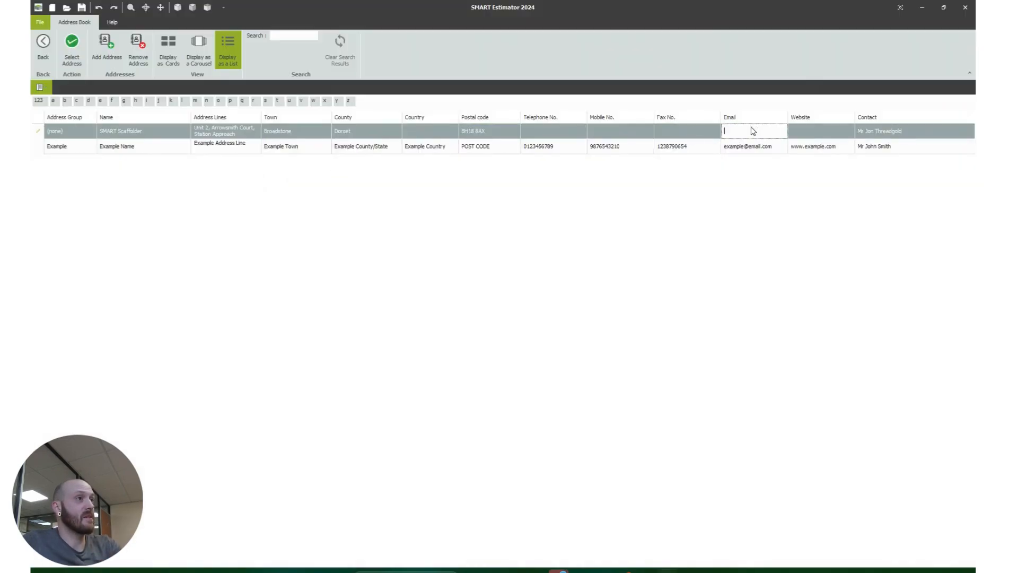
click(878, 134)
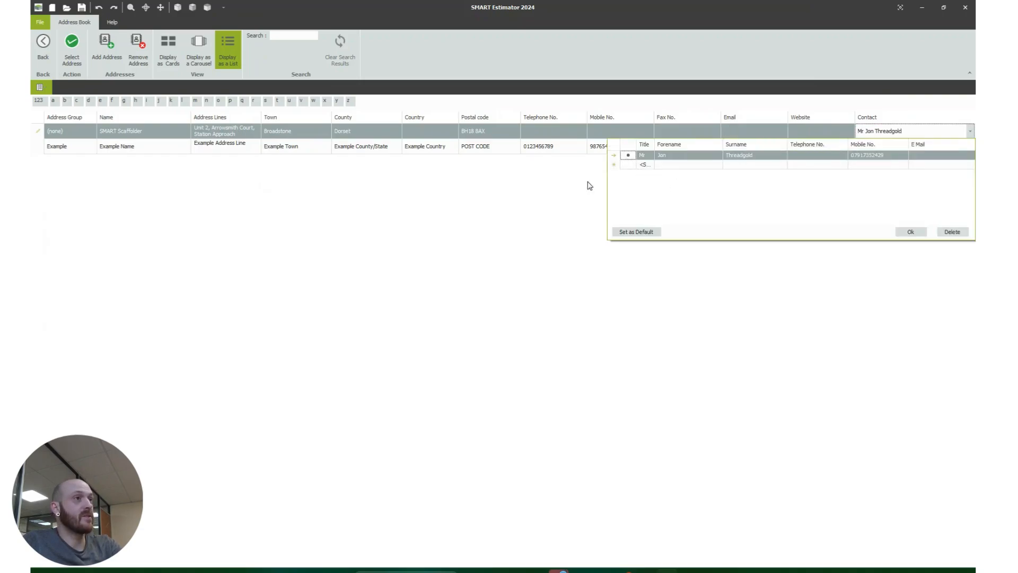
click(570, 181)
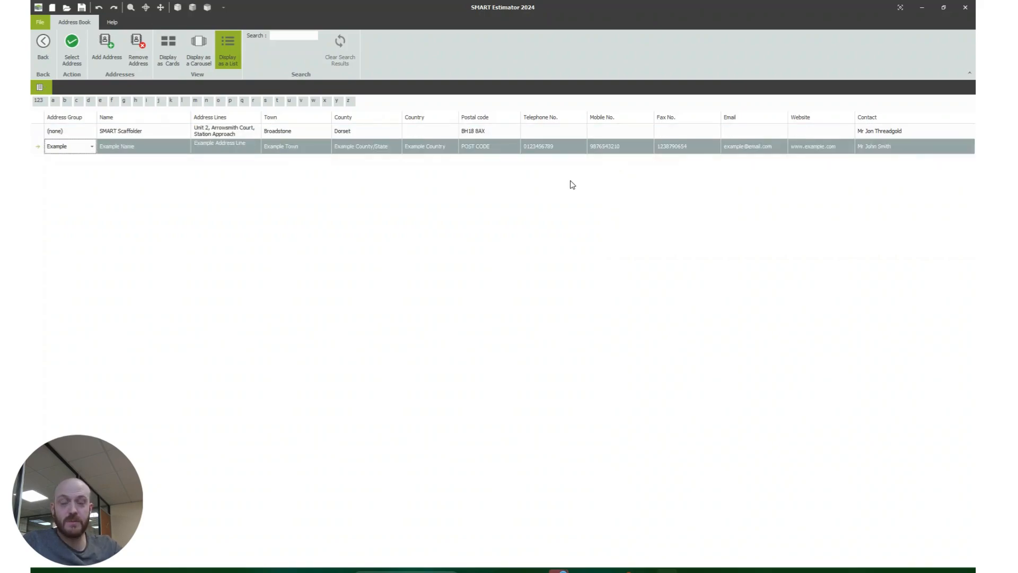
click(44, 48)
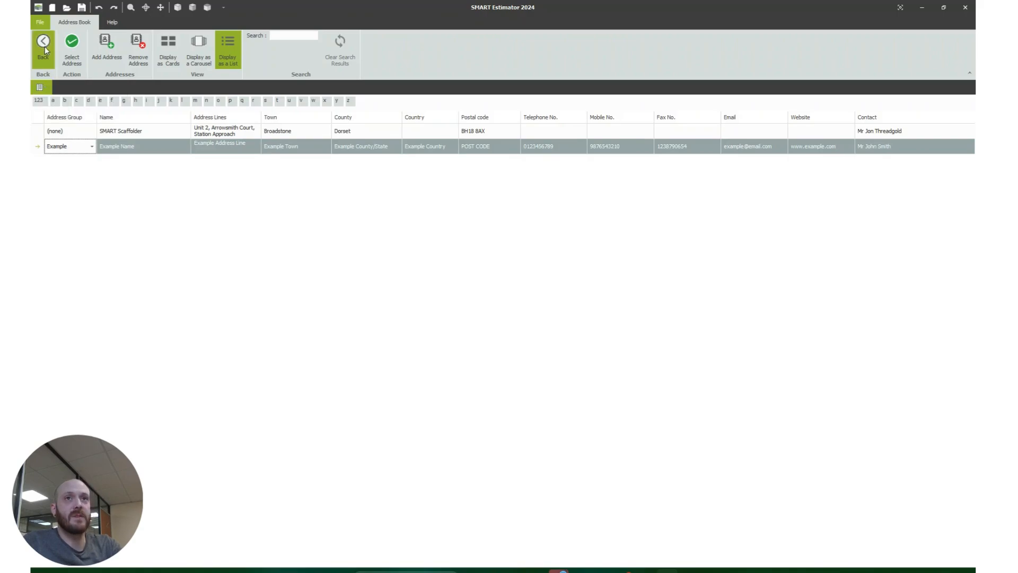
click(72, 43)
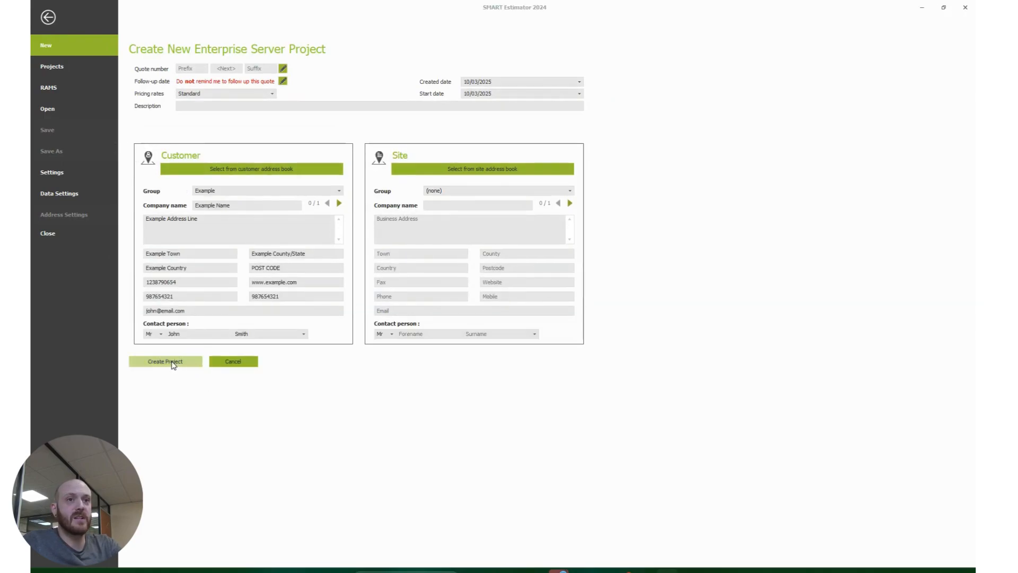
click(175, 362)
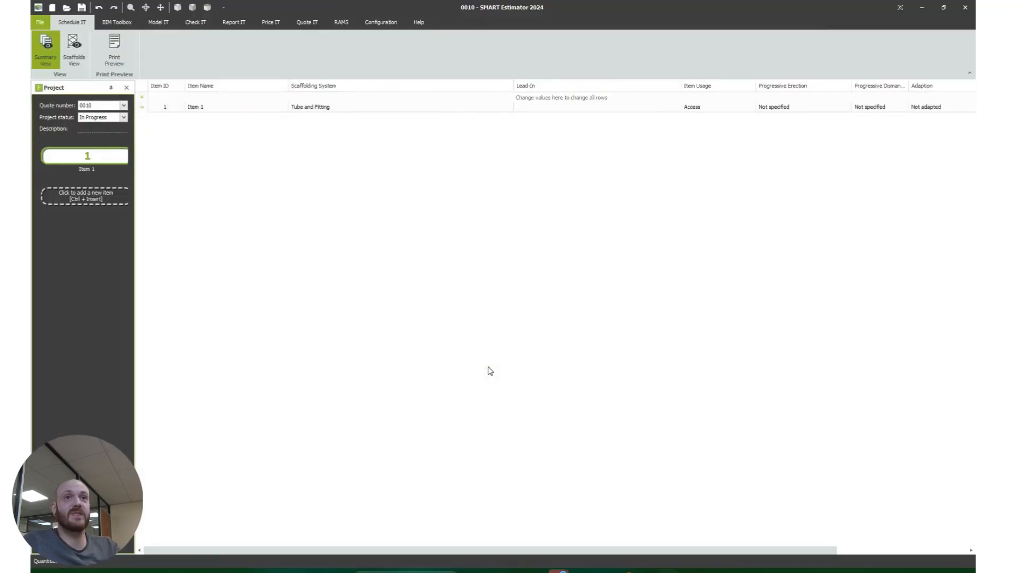
Rename the project's first item as "plots 1,2 & 3"
double_click(91, 169)
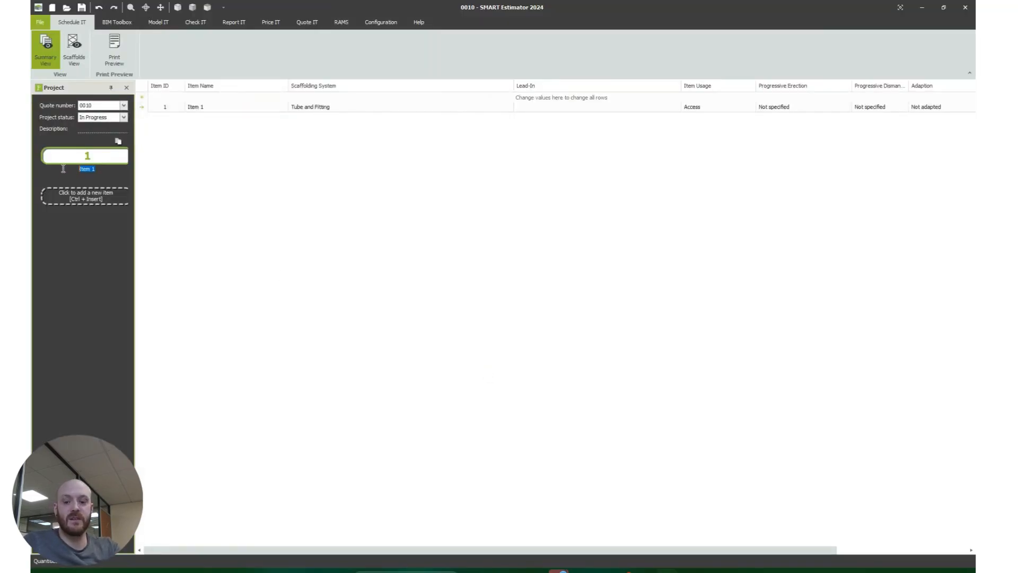
text(plots)
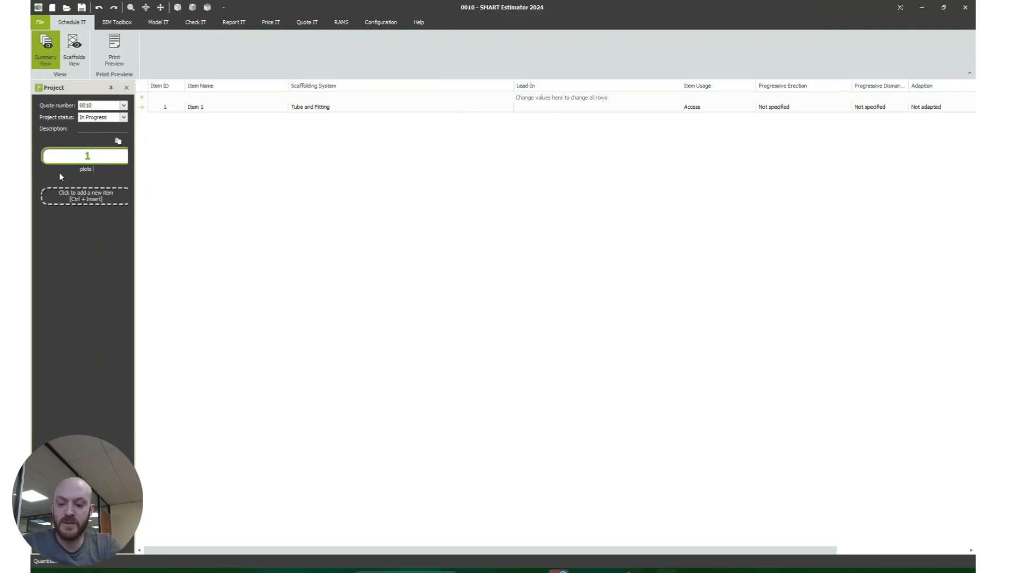
text( 1,2)
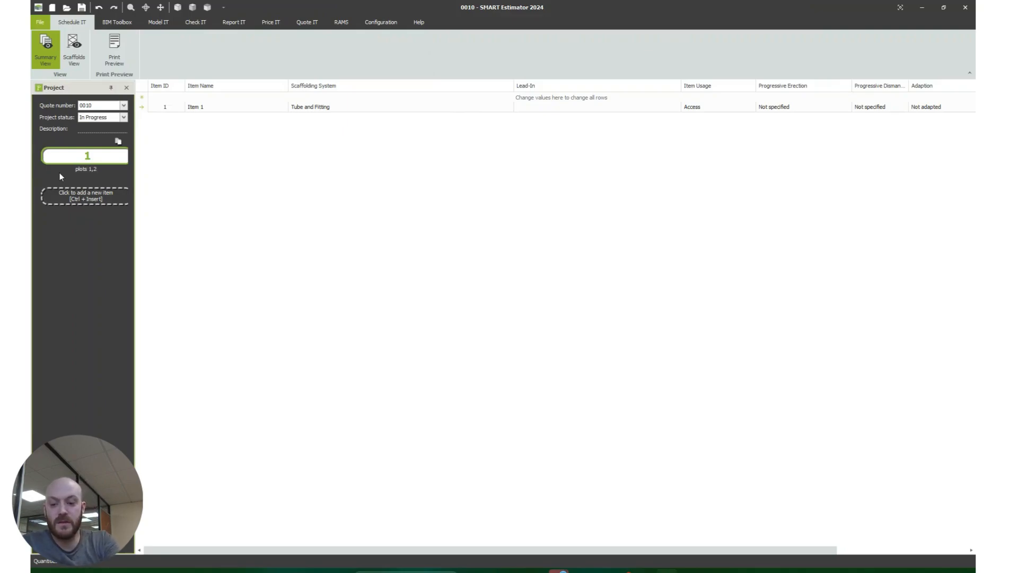
text( & 3)
key(Return)
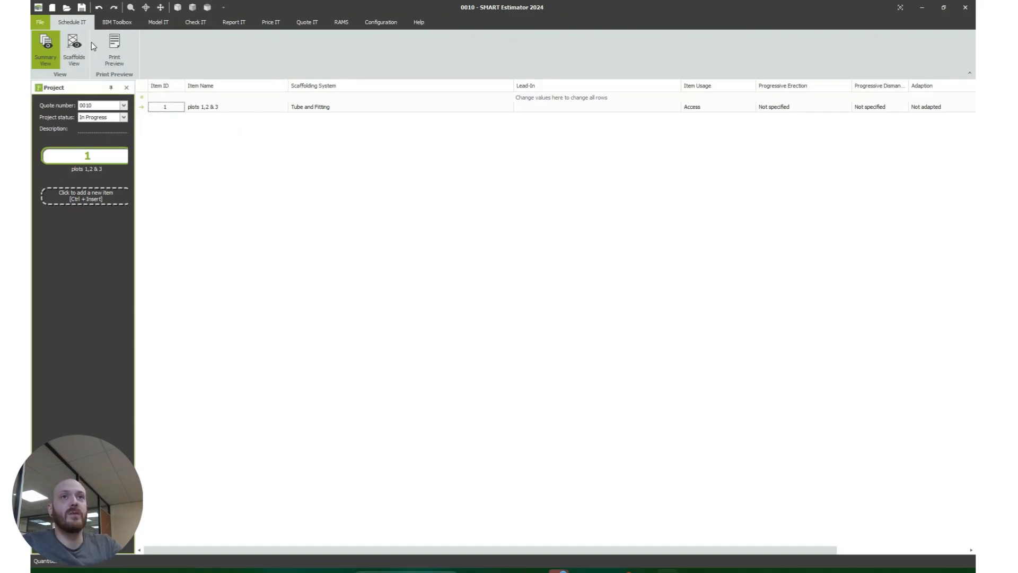
Add a box scaffold to the plots 1,2 & 3 item and list its elevations in the scaffold schedule
click(162, 23)
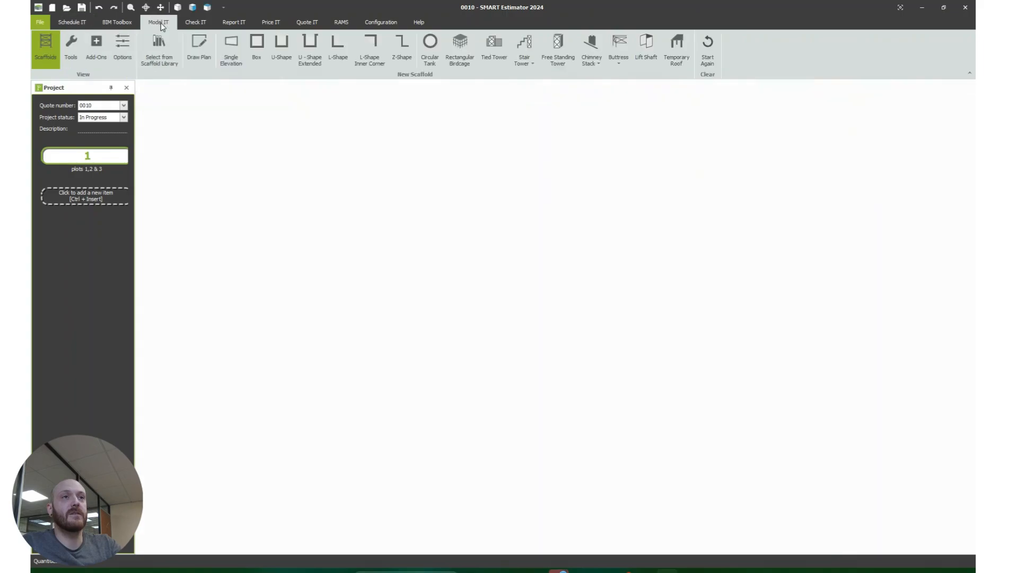
click(258, 53)
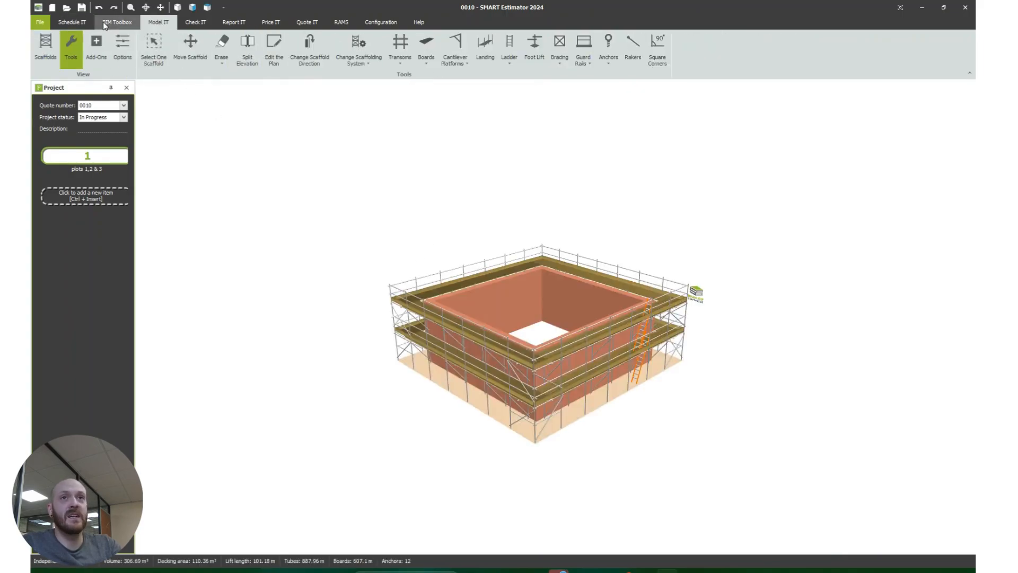
click(72, 23)
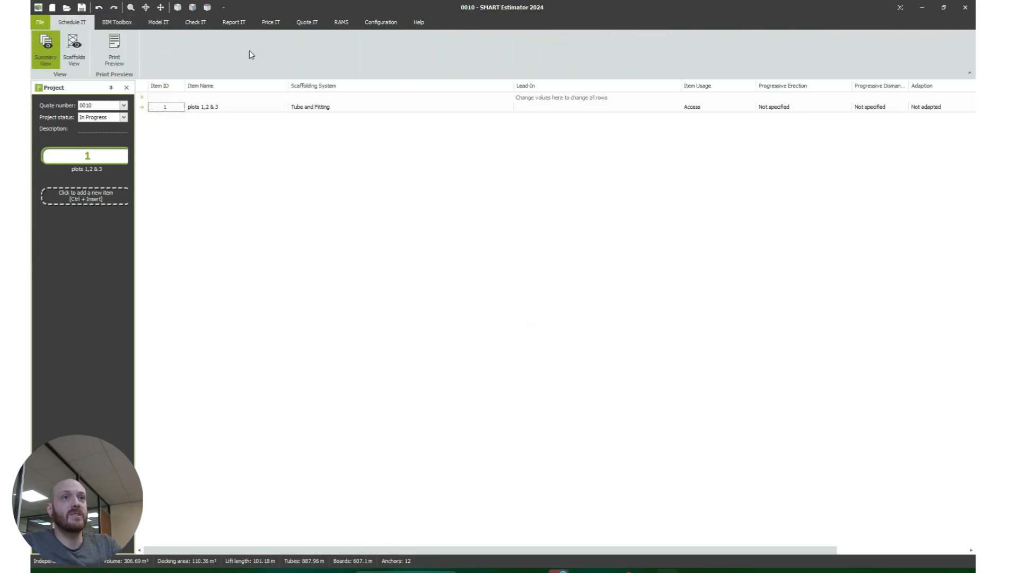
click(79, 48)
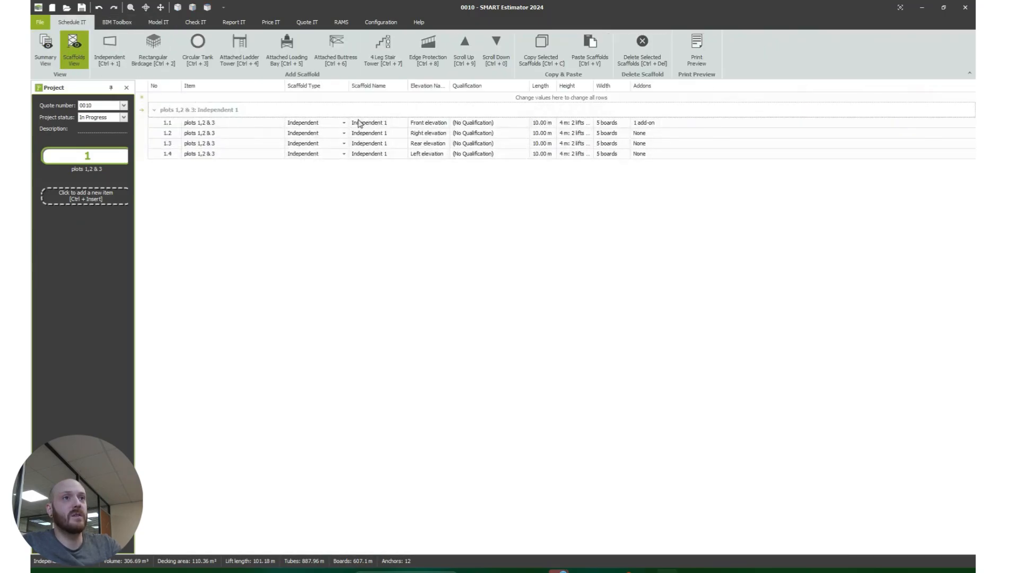
Rename the Independent 1 scaffold as "exenternal eleavtions plot 1"
click(384, 122)
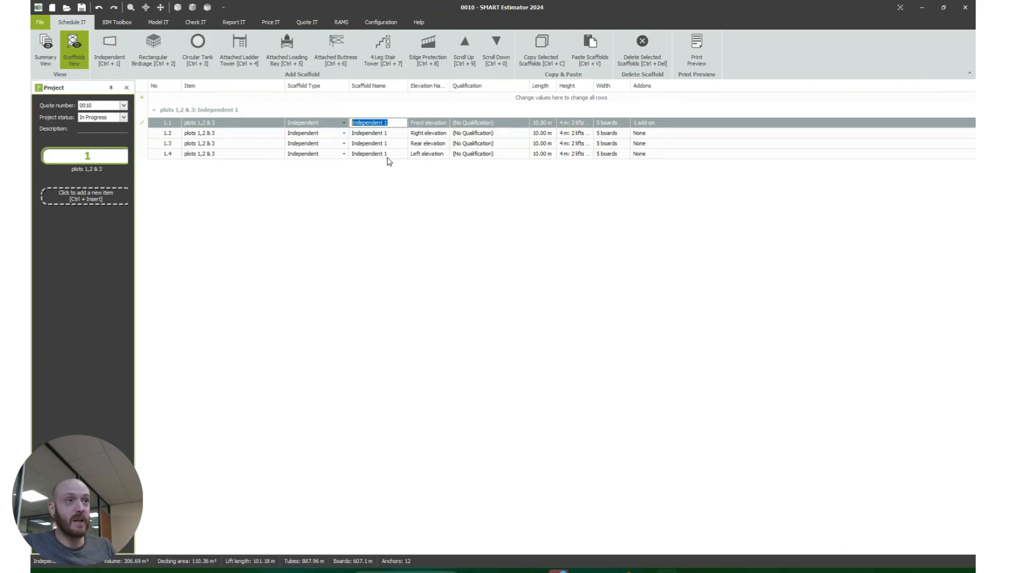
text(e)
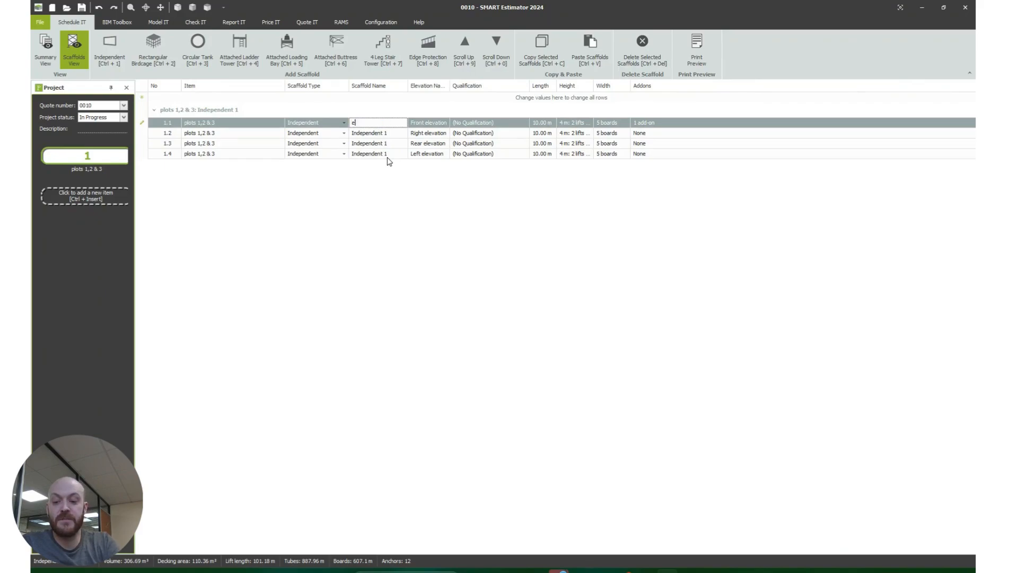
text(xentrrn)
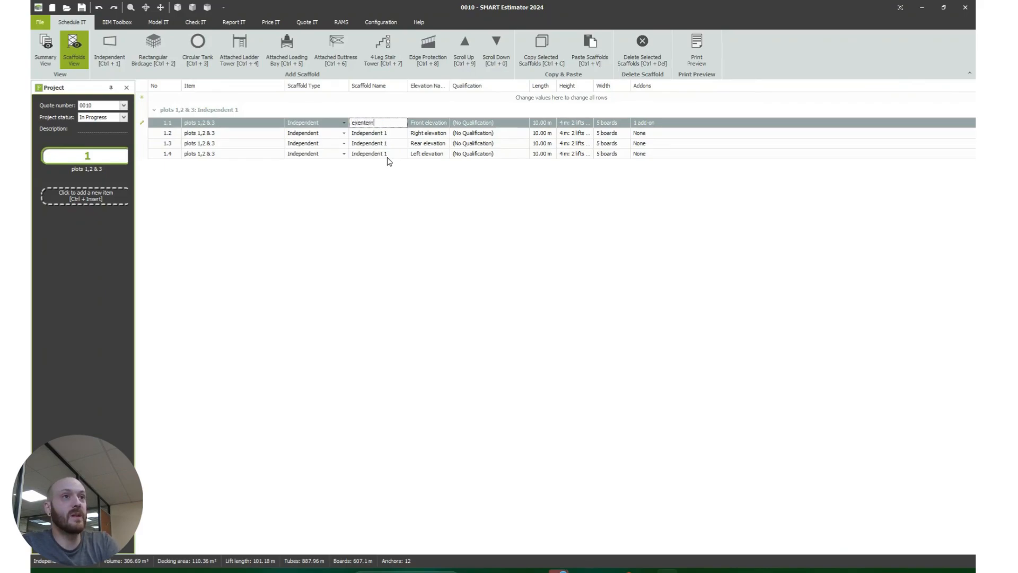
text(al eleavt)
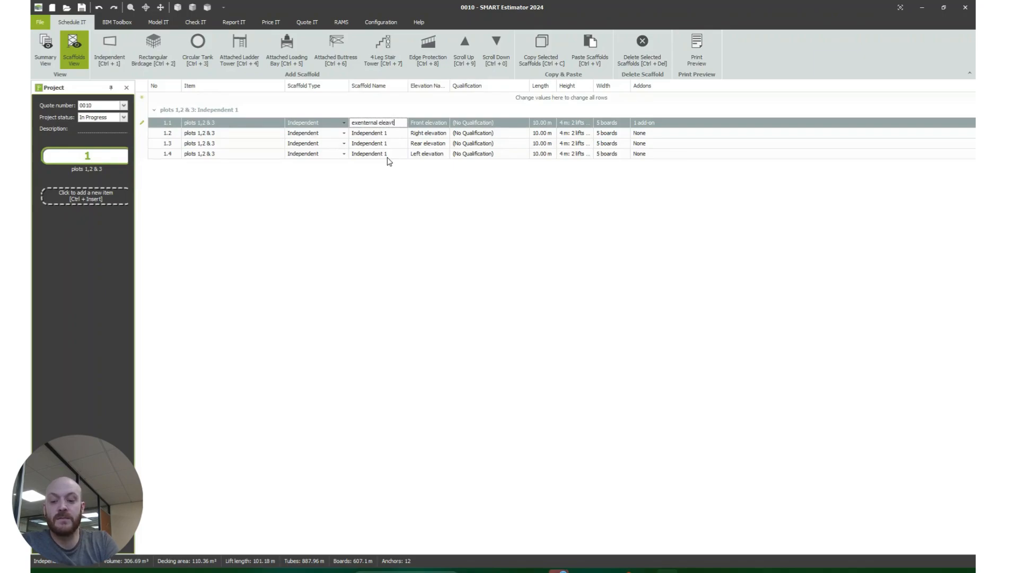
text(ions plot 1)
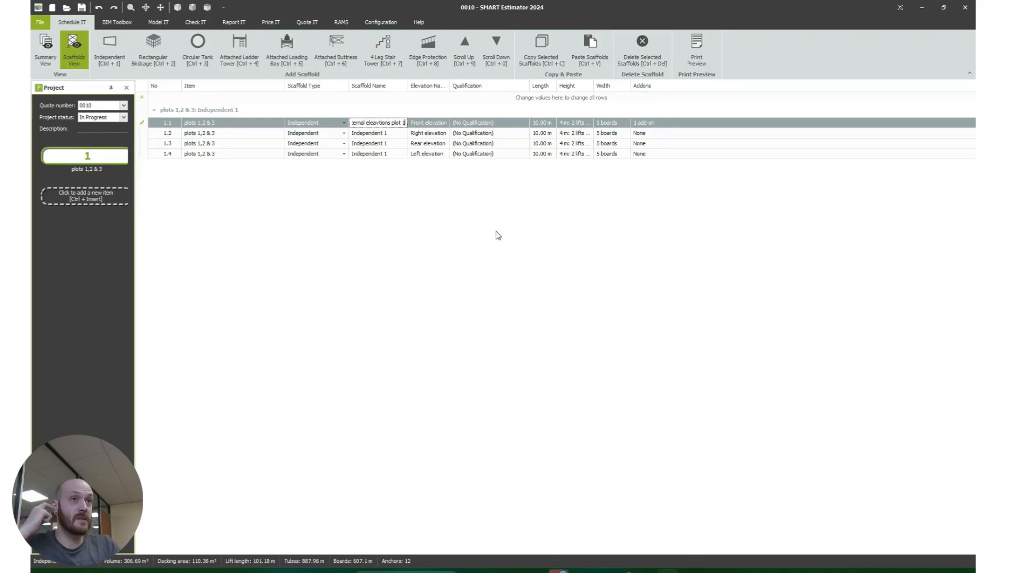
key(Return)
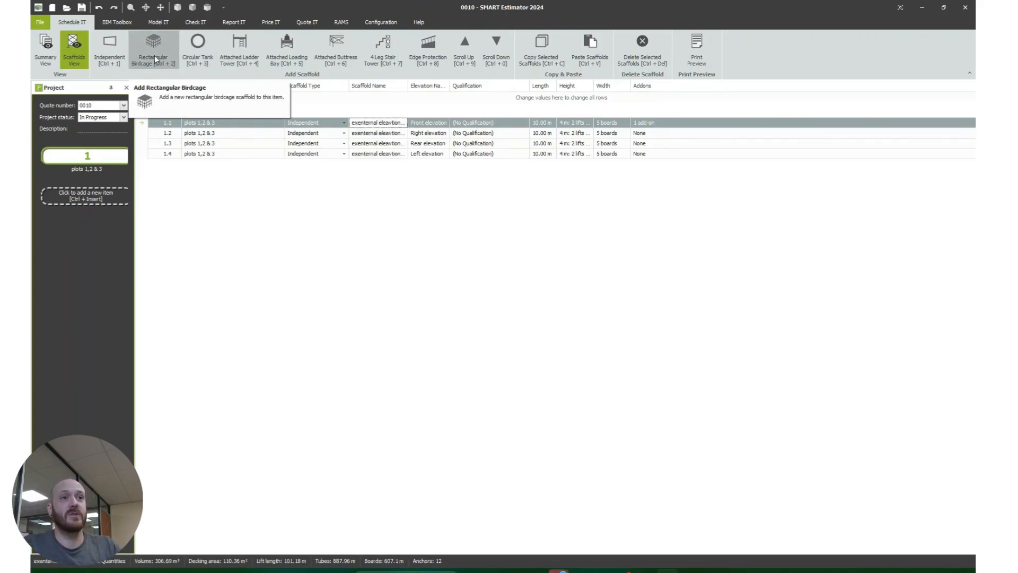